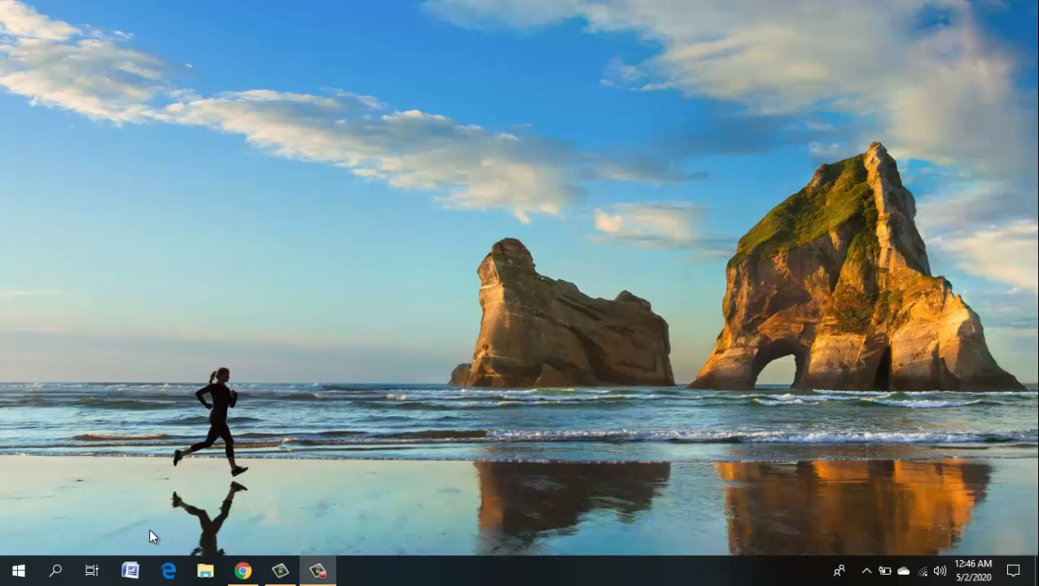
- Open Microsoft Word with a blank document and look through its command categories, from inserting and page layout to the view options
{"action": "left_click", "coordinate": [130, 572]}
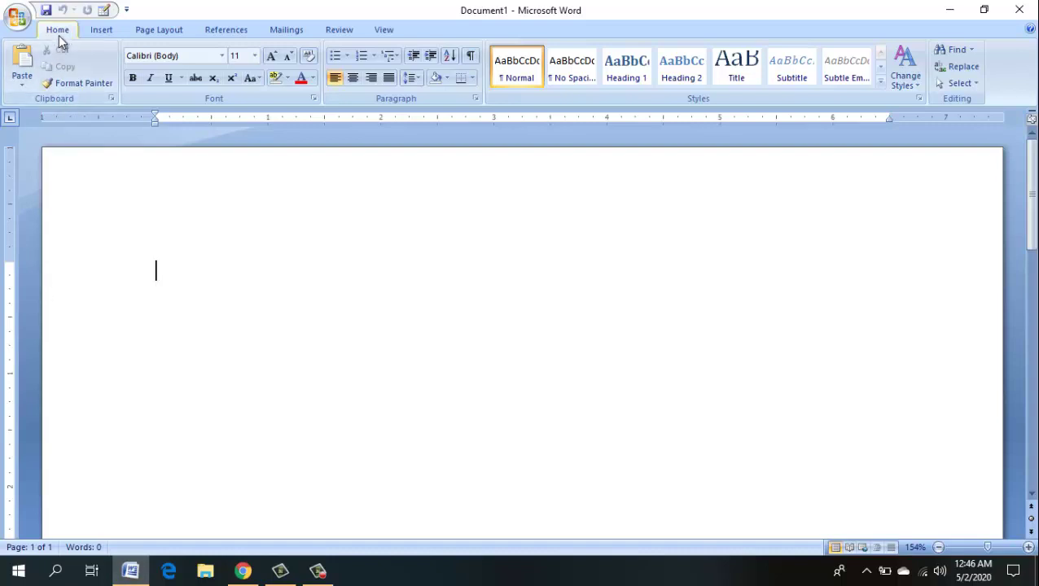
{"action": "left_click", "coordinate": [102, 33]}
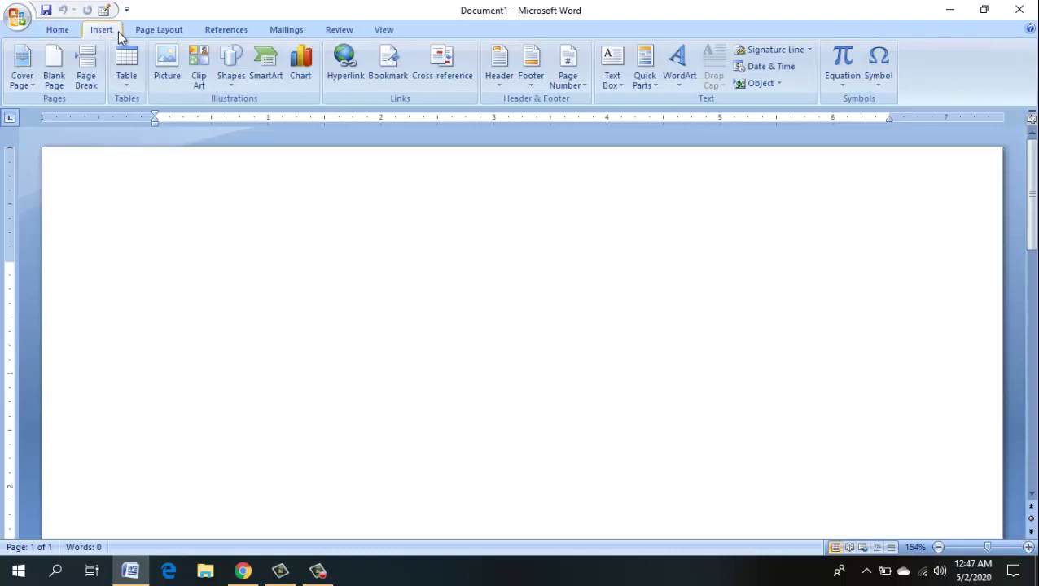
{"action": "left_click", "coordinate": [154, 30]}
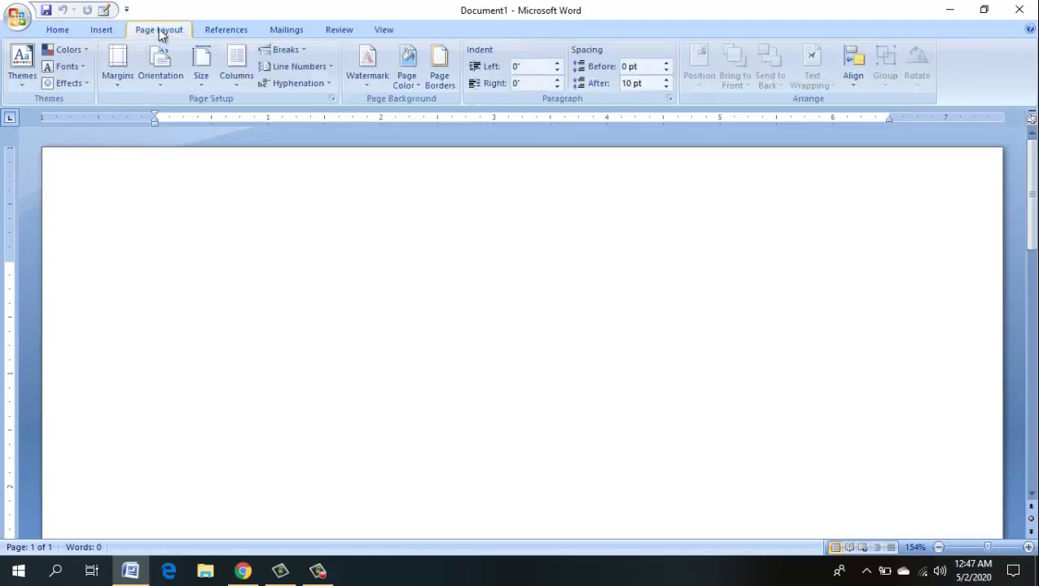
{"action": "left_click", "coordinate": [238, 31]}
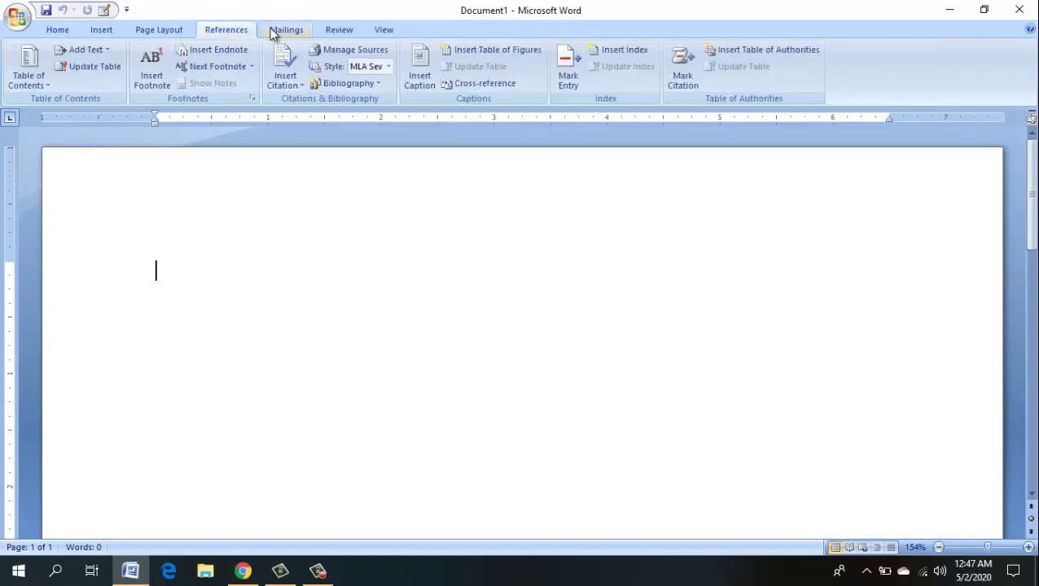
{"action": "left_click", "coordinate": [303, 31]}
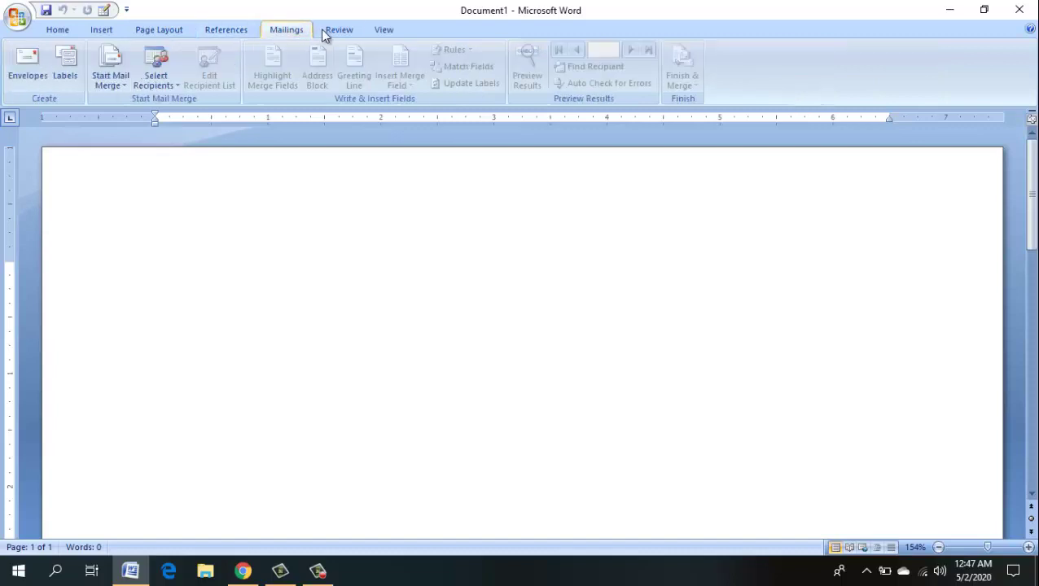
{"action": "left_click", "coordinate": [332, 30]}
{"action": "left_click", "coordinate": [381, 31]}
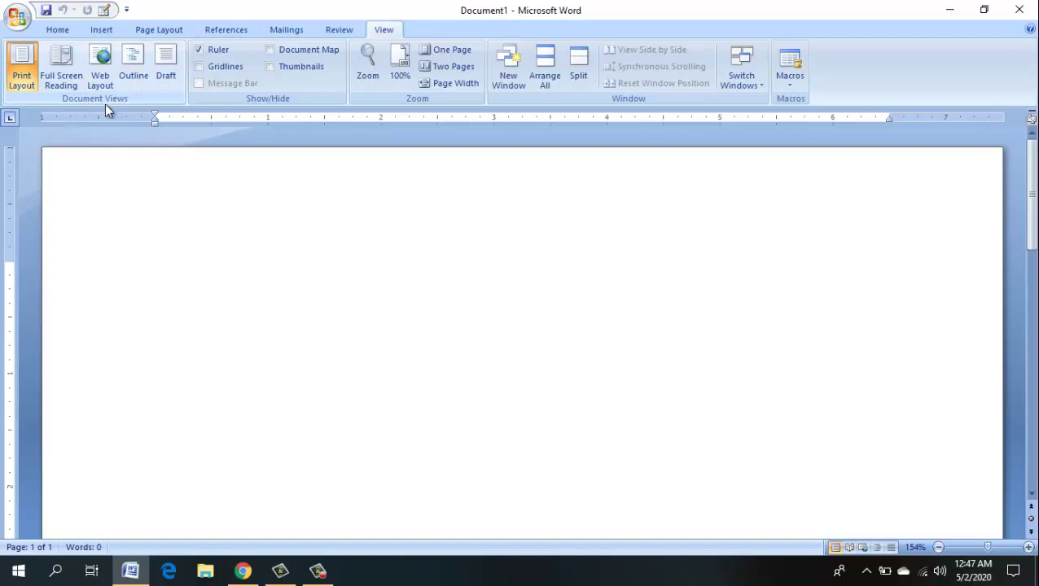
- Keep the blank document in Print Layout and generate four paragraphs of sample text with =rand(4)
{"action": "left_click", "coordinate": [25, 84]}
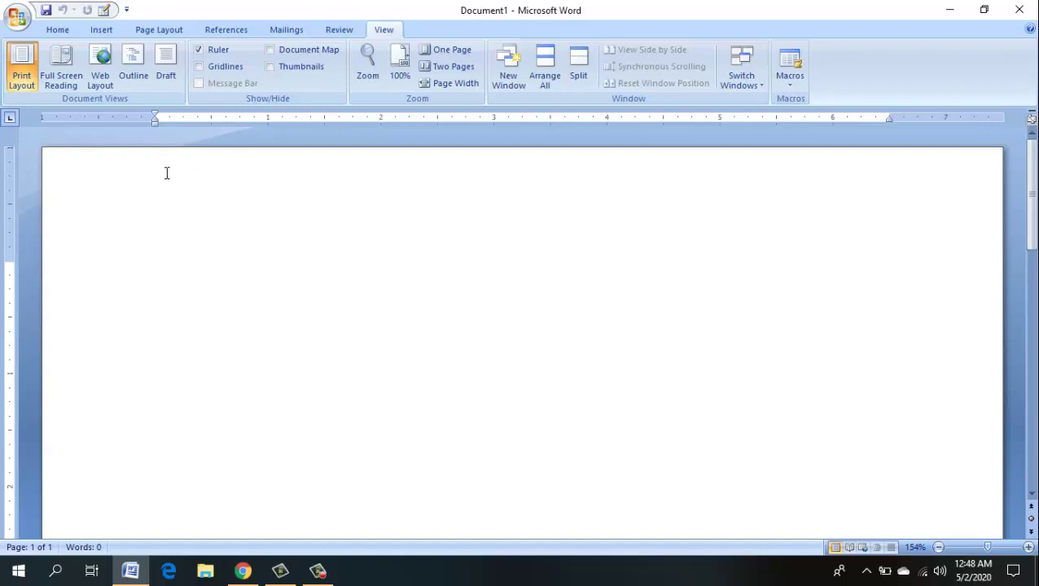
{"action": "left_click", "coordinate": [27, 81]}
{"action": "type", "text": "=rand("}
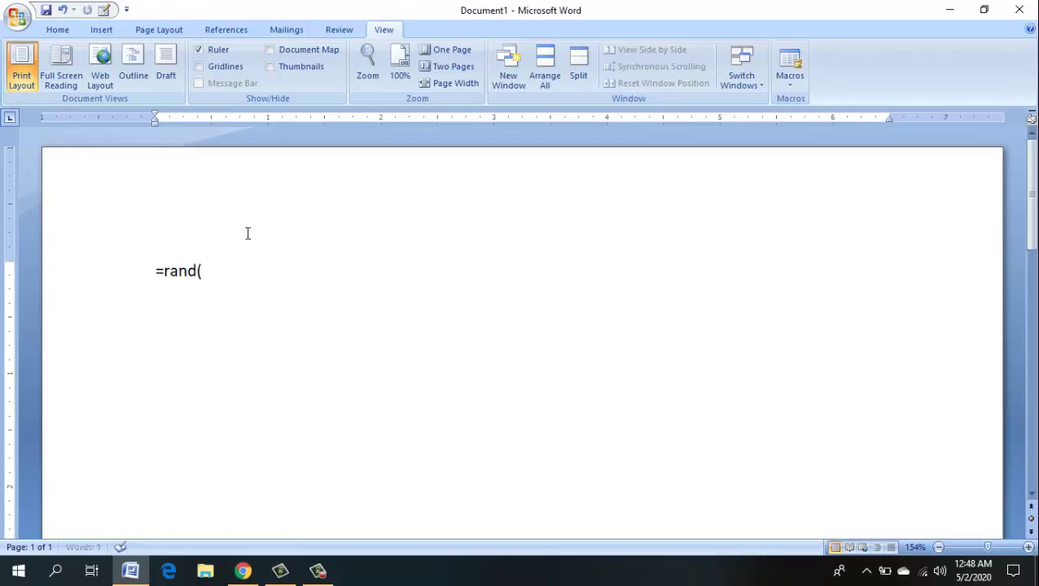
{"action": "type", "text": "4);"}
{"action": "key", "text": "Return"}
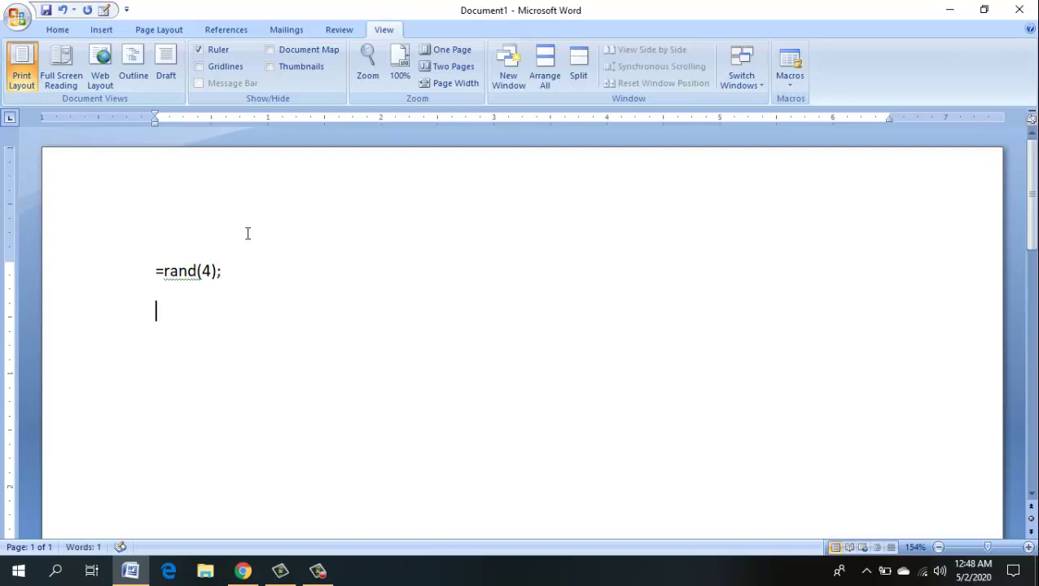
{"action": "key", "text": "BackSpace"}
{"action": "key", "text": "BackSpace"}
{"action": "key", "text": "Return"}
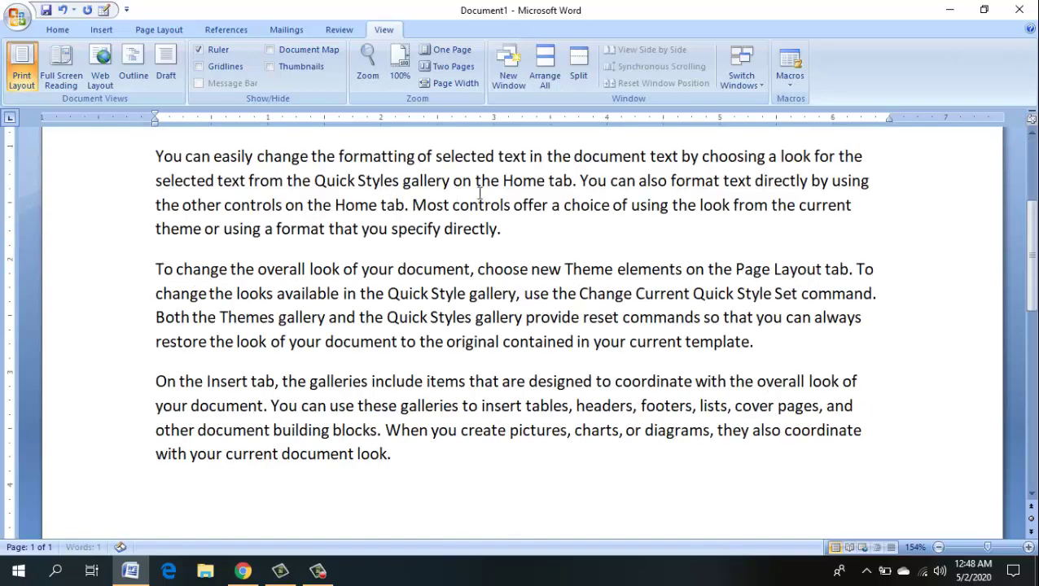
{"action": "scroll", "coordinate": [951, 266], "scroll_direction": "up", "scroll_amount": 3}
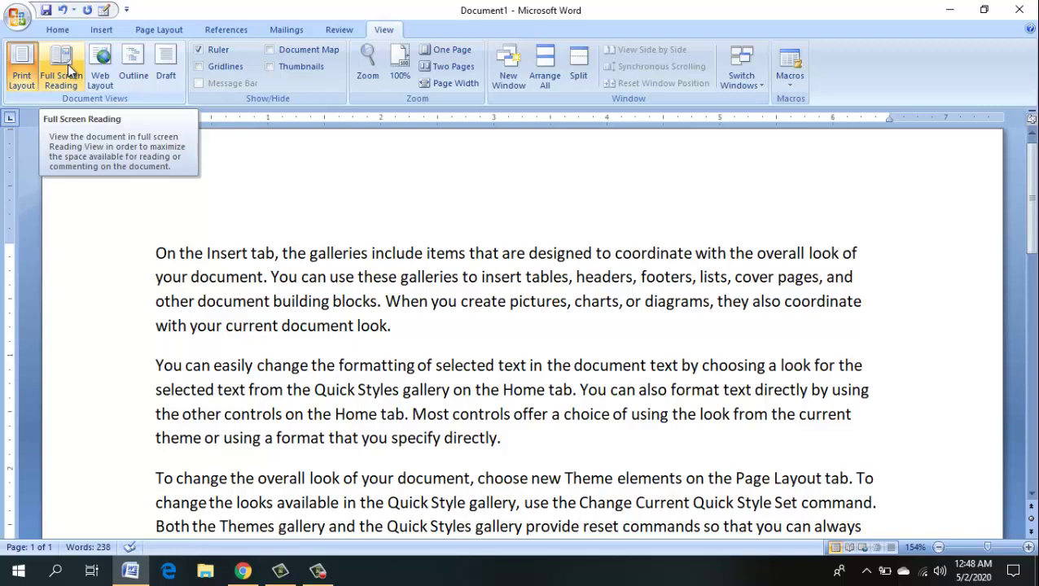
- View the document in Full Screen Reading, leave it, close the Research pane, and view the document in Web Layout
{"action": "left_click", "coordinate": [70, 71]}
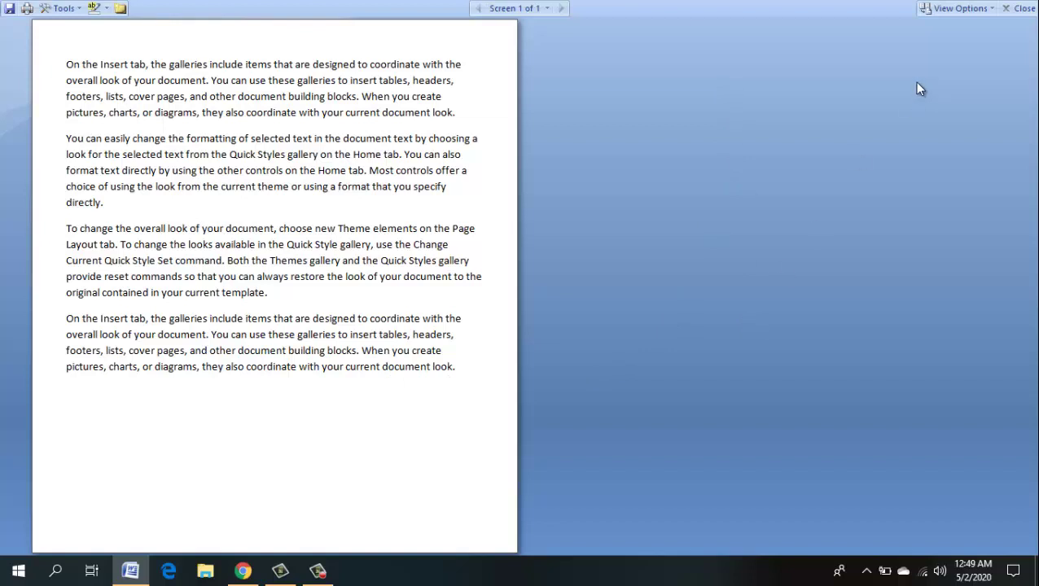
{"action": "left_click", "coordinate": [1029, 8]}
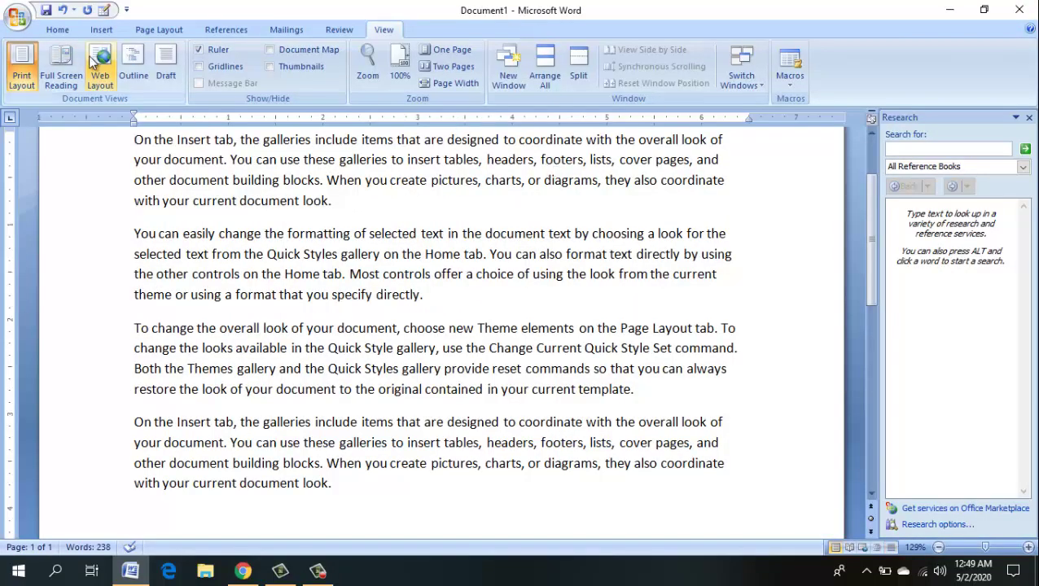
{"action": "left_click", "coordinate": [1029, 119]}
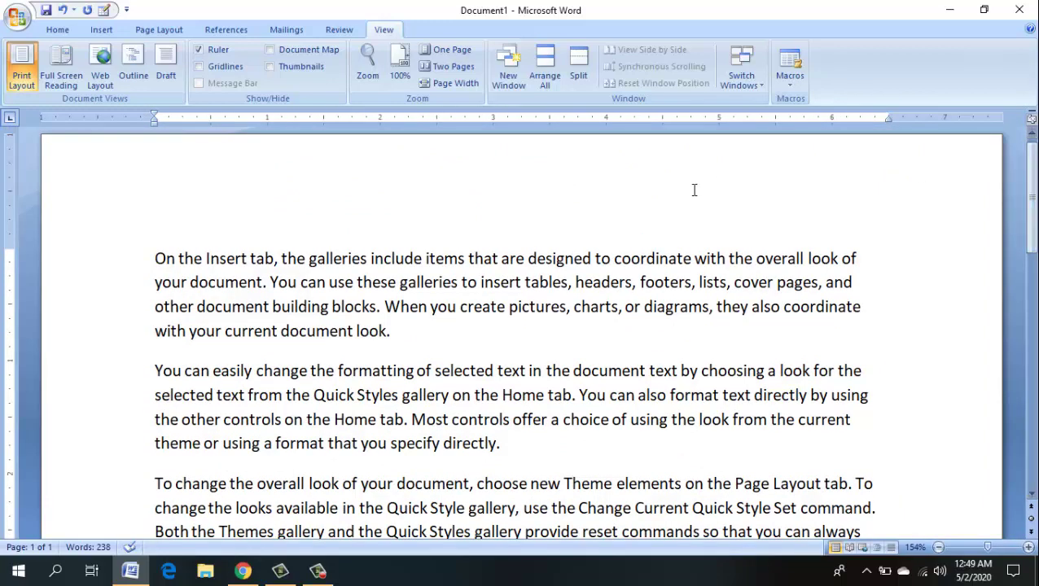
{"action": "left_click", "coordinate": [100, 71]}
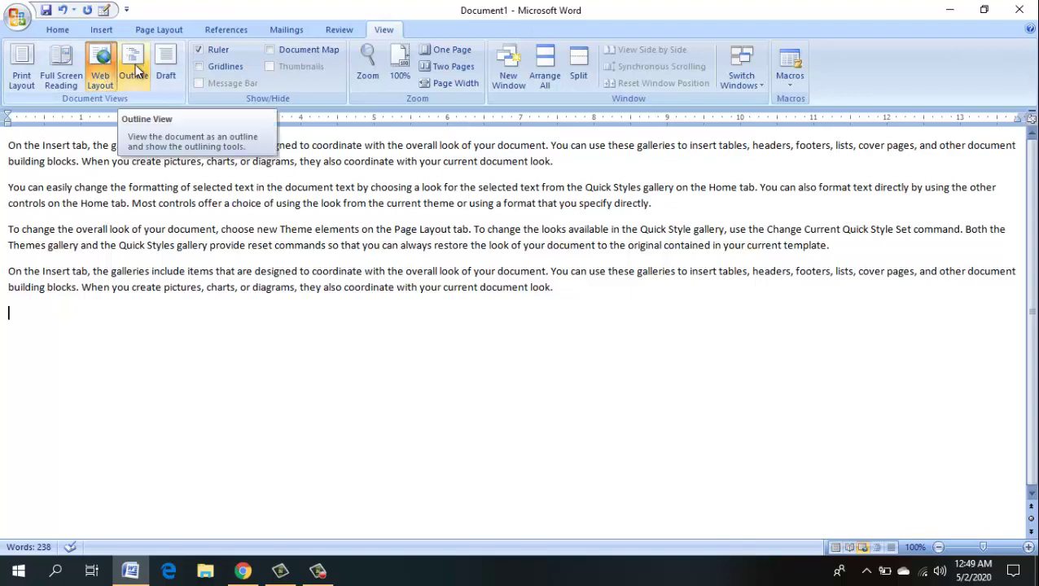
- In Outline view, set the first paragraph to Level 4, add leading spaces to the second paragraph, and close Outline view
{"action": "left_click", "coordinate": [134, 67]}
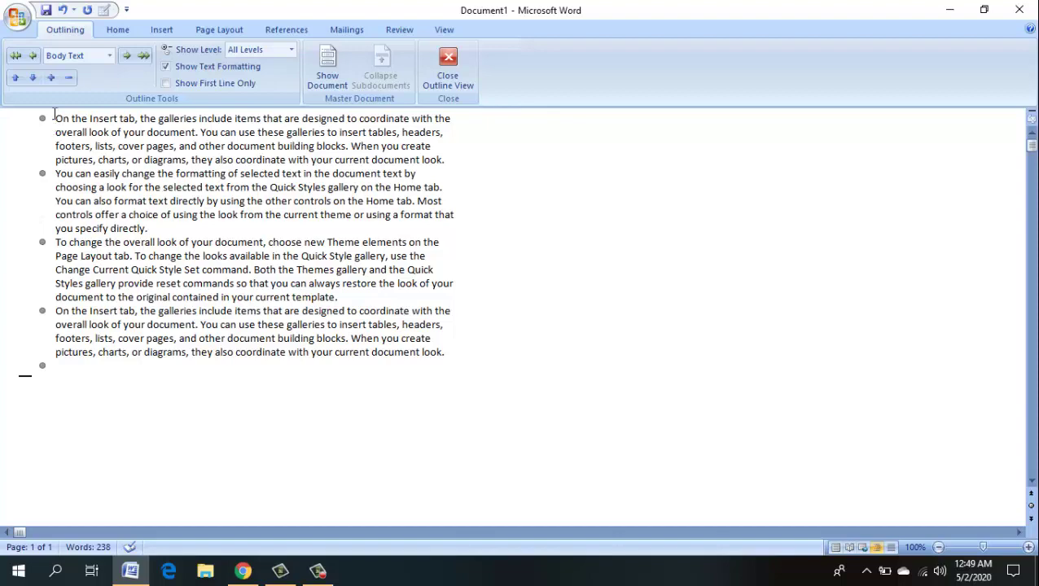
{"action": "key", "text": "ctrl+alt+3"}
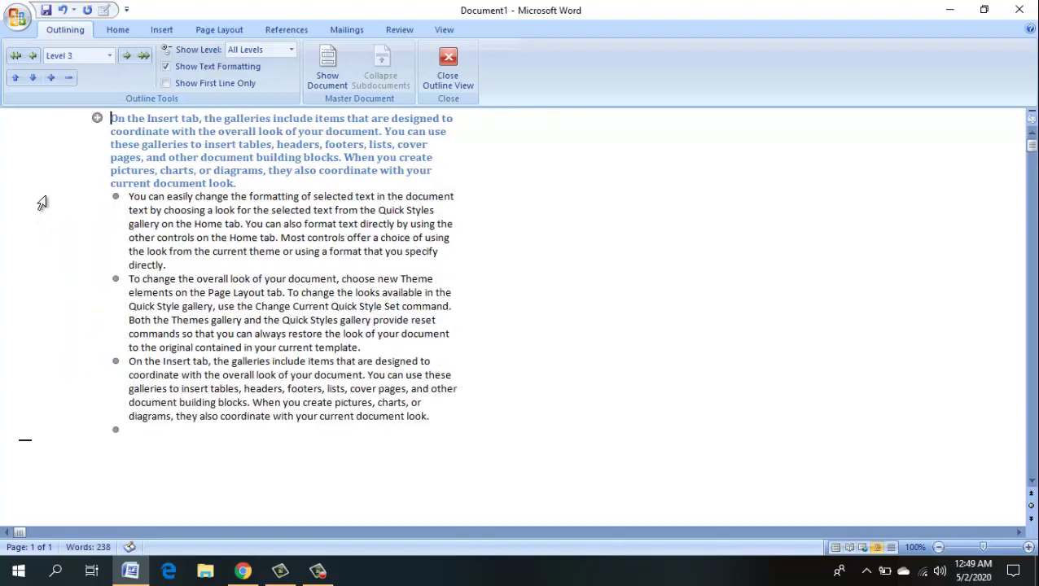
{"action": "key", "text": "ctrl+alt+4"}
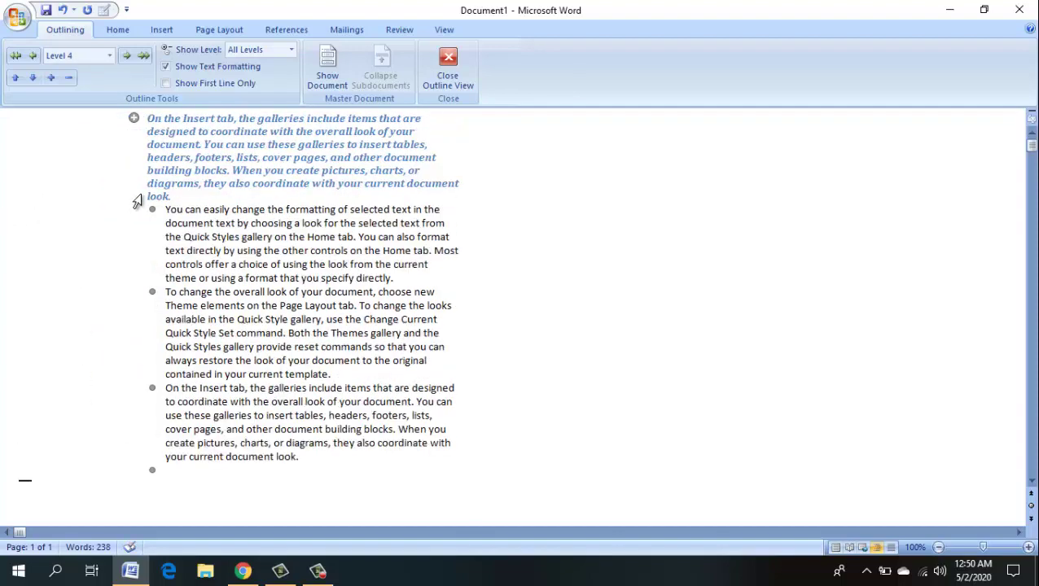
{"action": "left_click", "coordinate": [166, 209]}
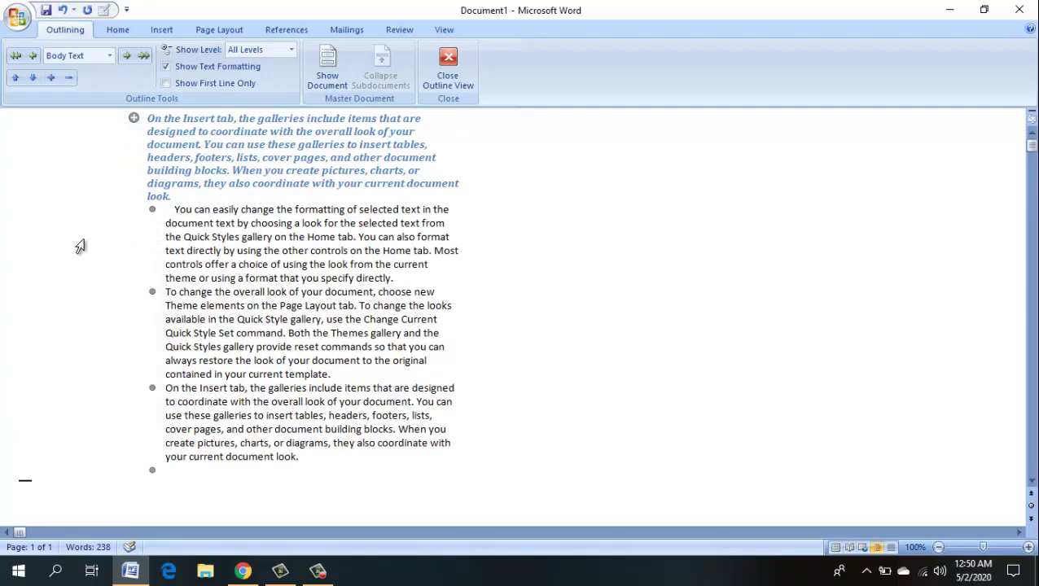
{"action": "left_click", "coordinate": [454, 72]}
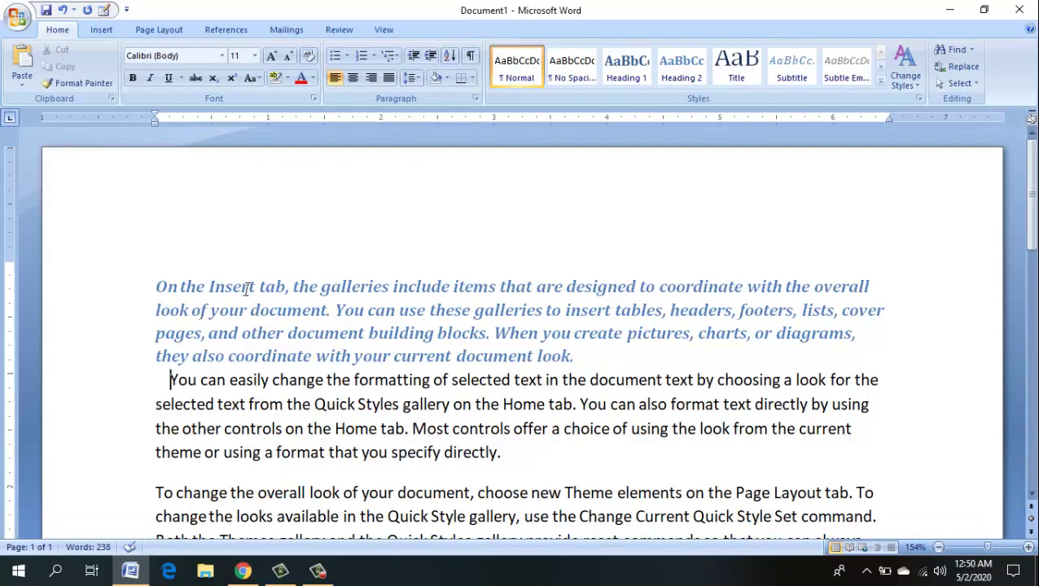
- View the document in Draft view, place the cursor before the first paragraph, and return to Print Layout
{"action": "left_click", "coordinate": [393, 30]}
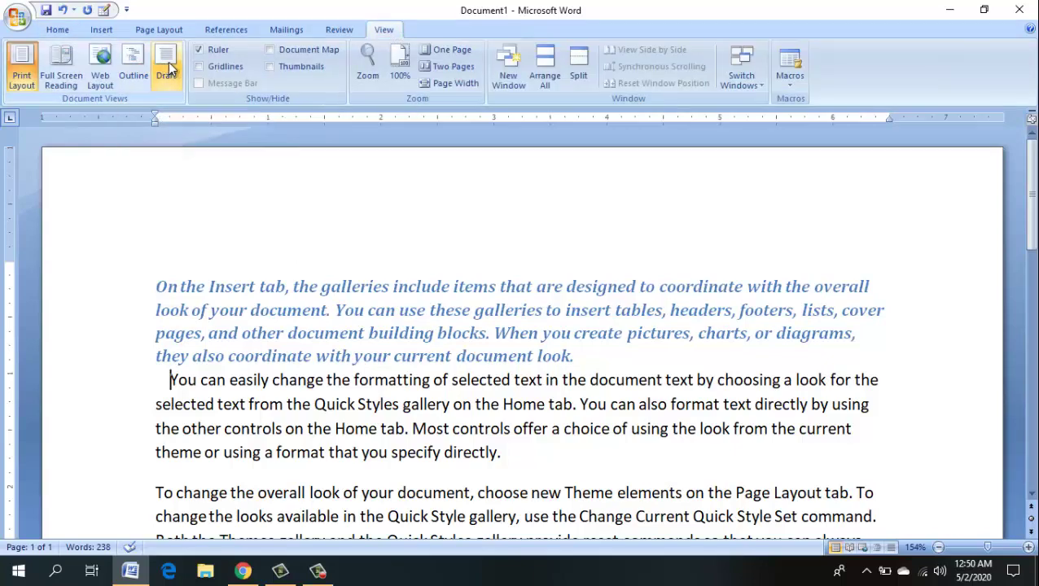
{"action": "left_click", "coordinate": [167, 72]}
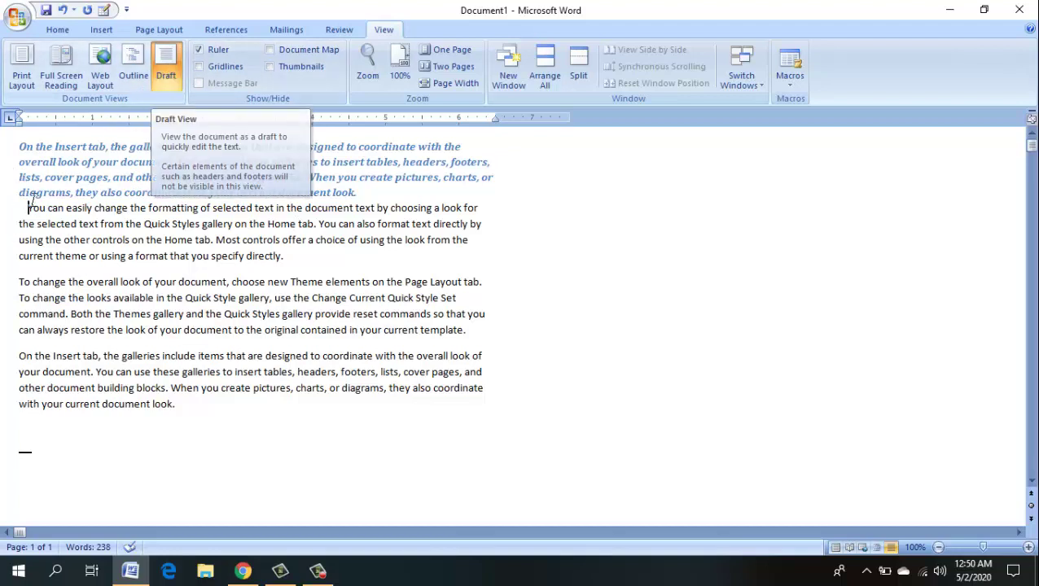
{"action": "left_click", "coordinate": [17, 142]}
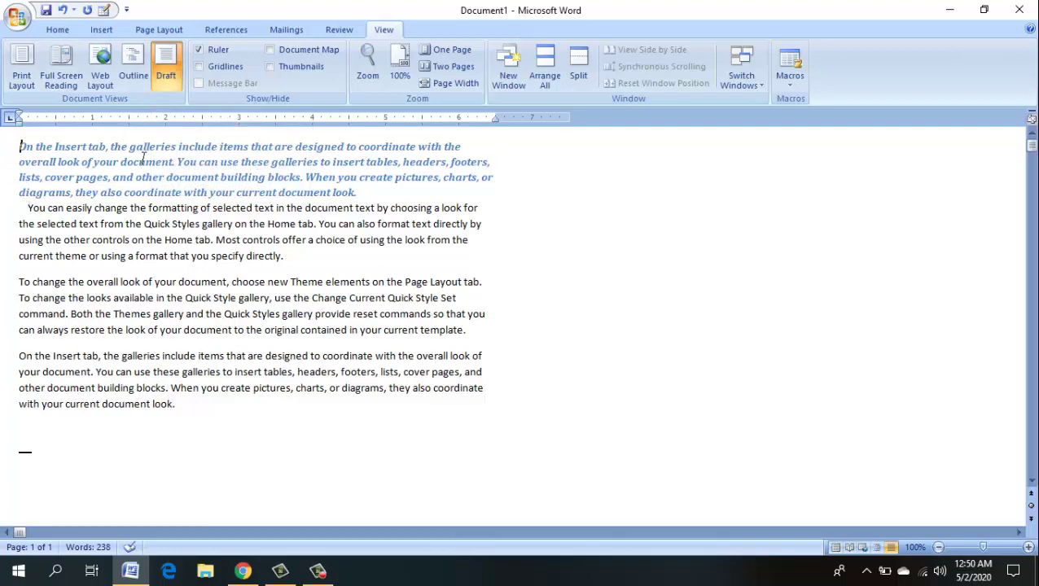
{"action": "left_click", "coordinate": [22, 68]}
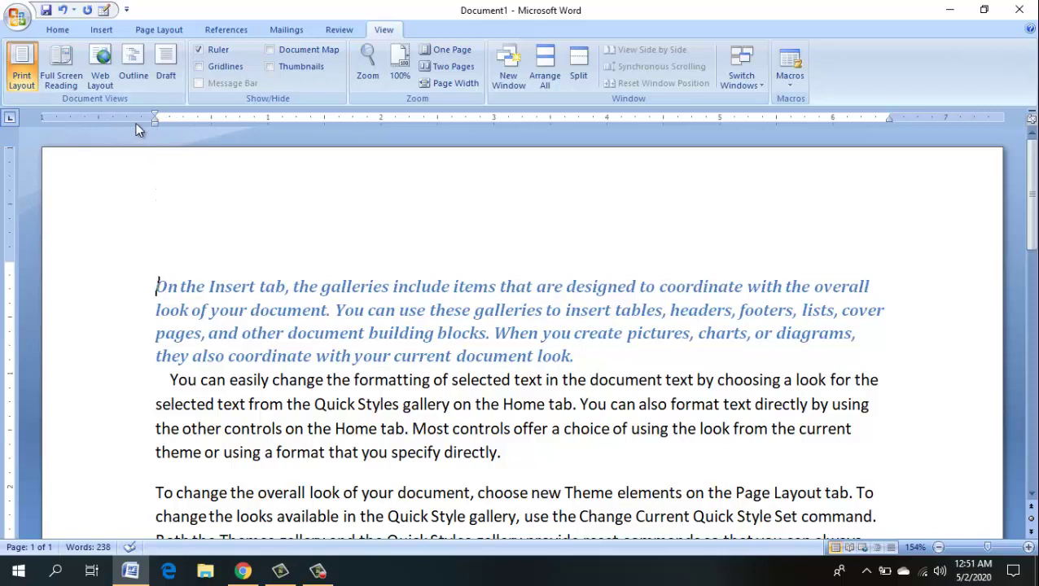
- Try a first-line indent on the first paragraph with the ruler and restore it, and hide and show the ruler
{"action": "mouse_move", "coordinate": [155, 123]}
{"action": "left_mouse_down"}
{"action": "mouse_move", "coordinate": [107, 122]}
{"action": "mouse_move", "coordinate": [197, 113]}
{"action": "mouse_move", "coordinate": [156, 117]}
{"action": "left_mouse_up"}
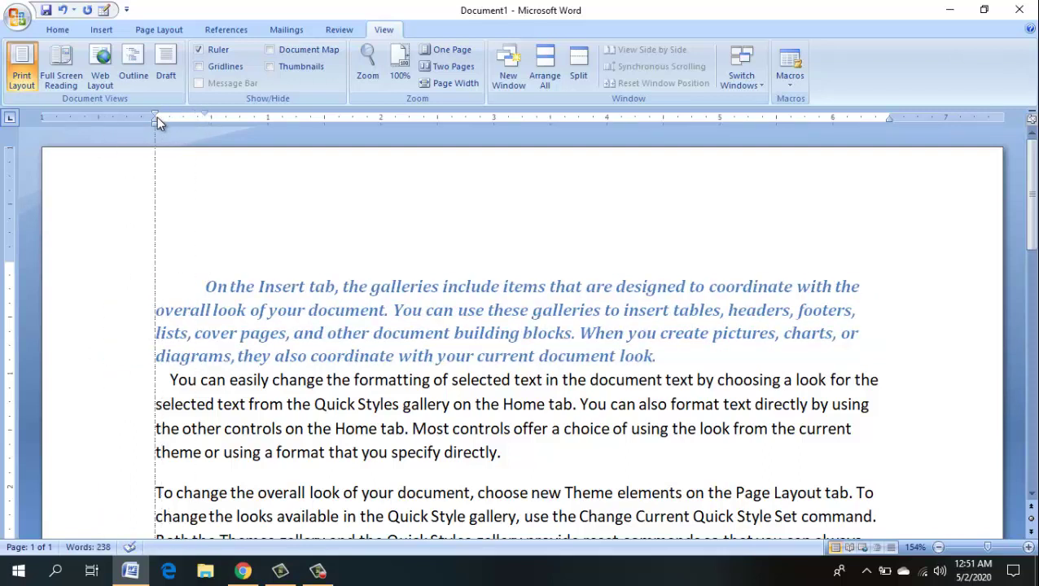
{"action": "left_click", "coordinate": [200, 49]}
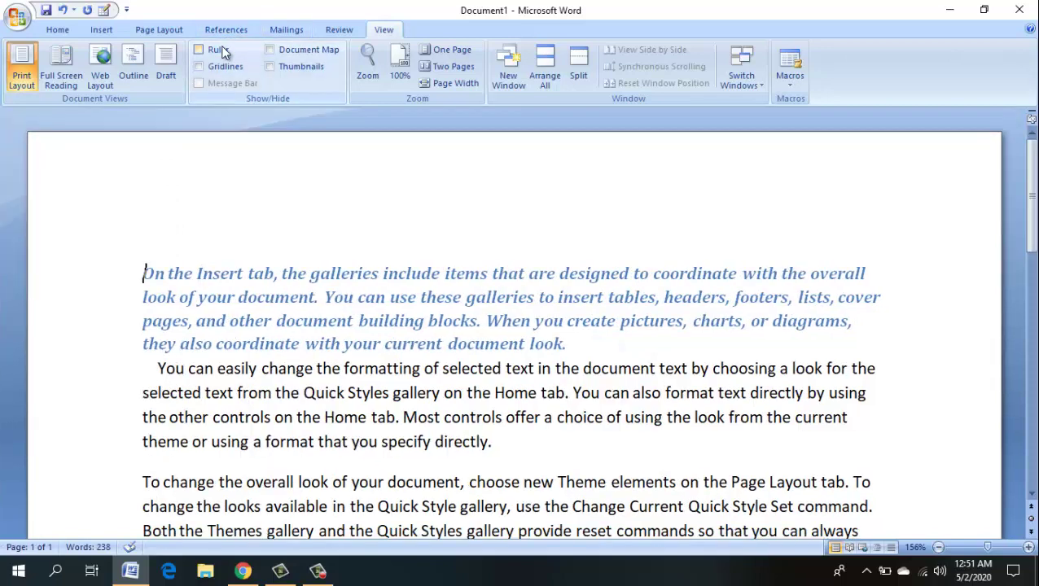
{"action": "left_click", "coordinate": [226, 52]}
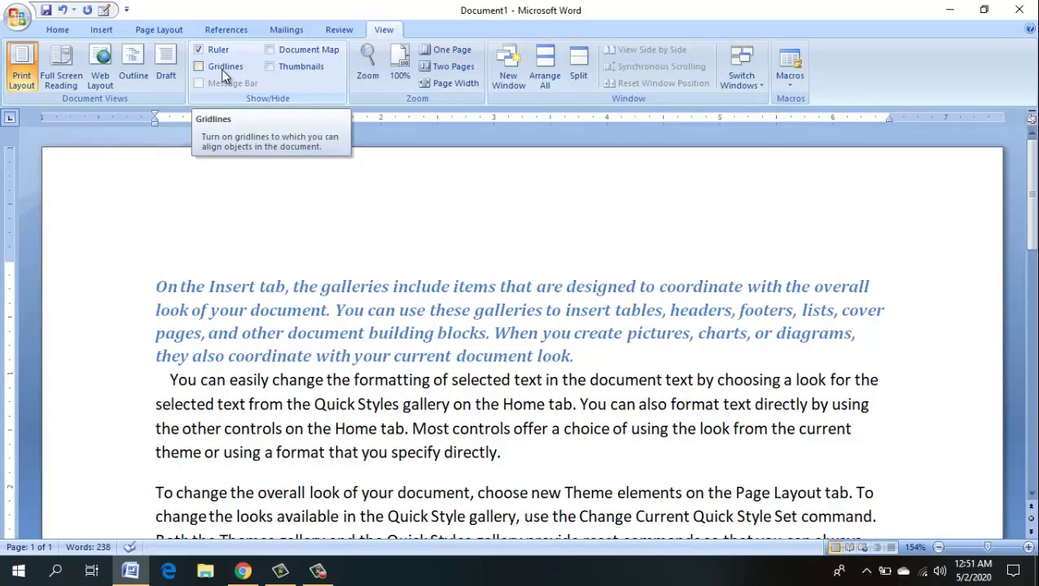
- Show the gridlines over the page, look at them, and hide them again
{"action": "left_click", "coordinate": [199, 66]}
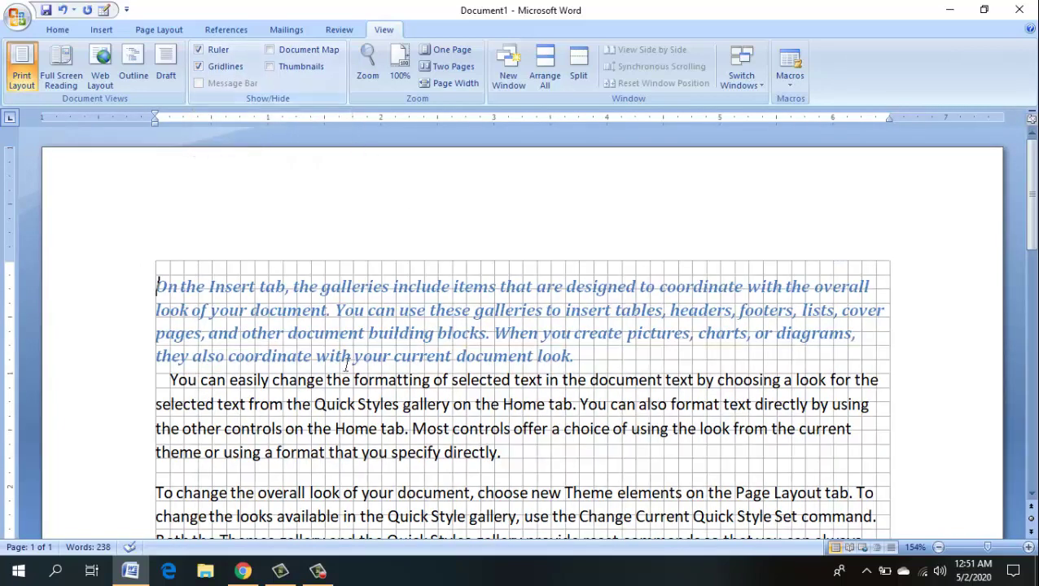
{"action": "mouse_move", "coordinate": [1032, 183]}
{"action": "left_mouse_down"}
{"action": "mouse_move", "coordinate": [1033, 231]}
{"action": "mouse_move", "coordinate": [1032, 182]}
{"action": "left_mouse_up"}
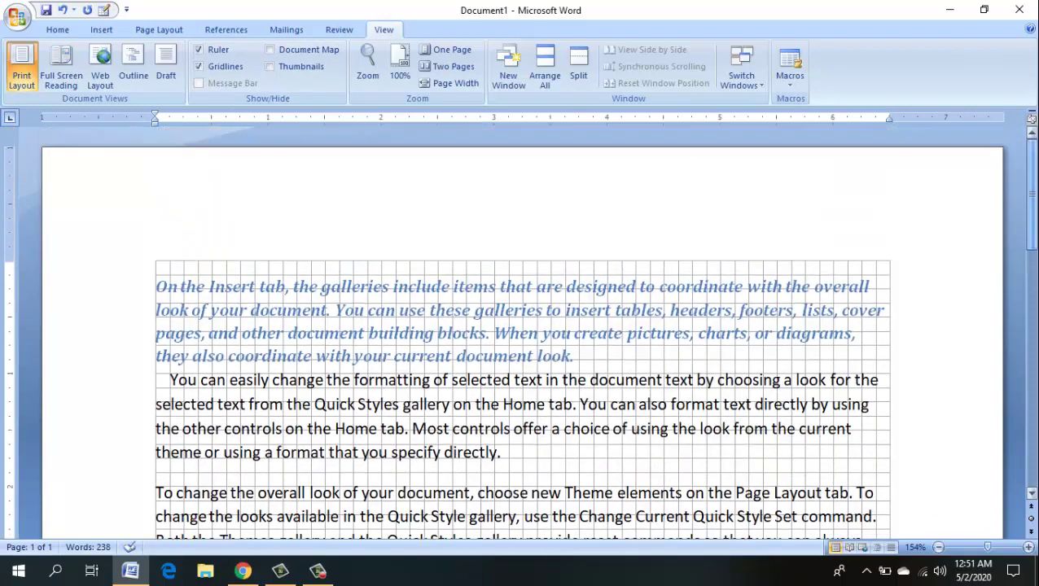
{"action": "left_click", "coordinate": [216, 72]}
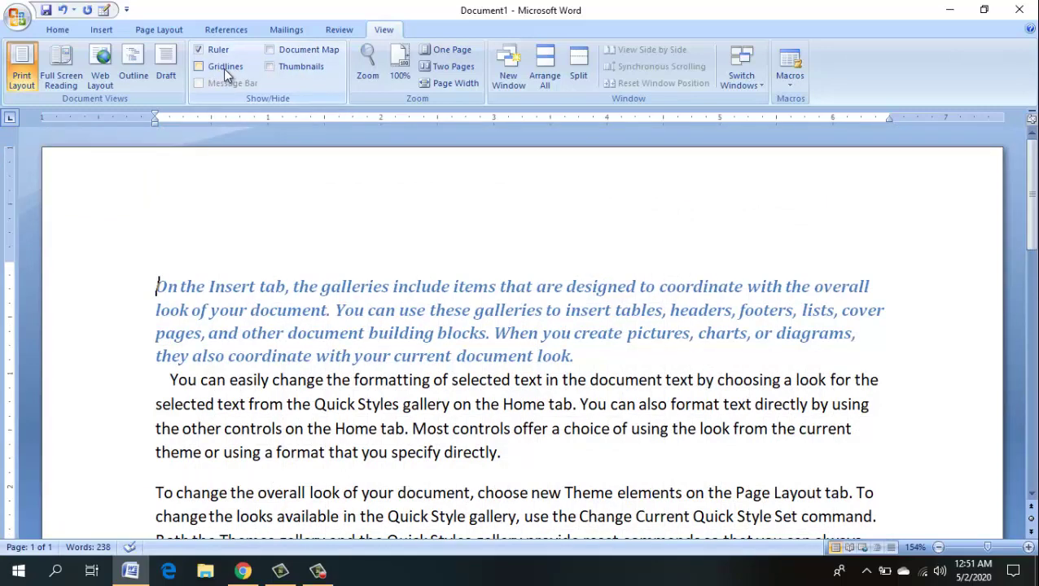
- Show the Document Map, examine its heading entry, and close it
{"action": "left_click", "coordinate": [302, 55]}
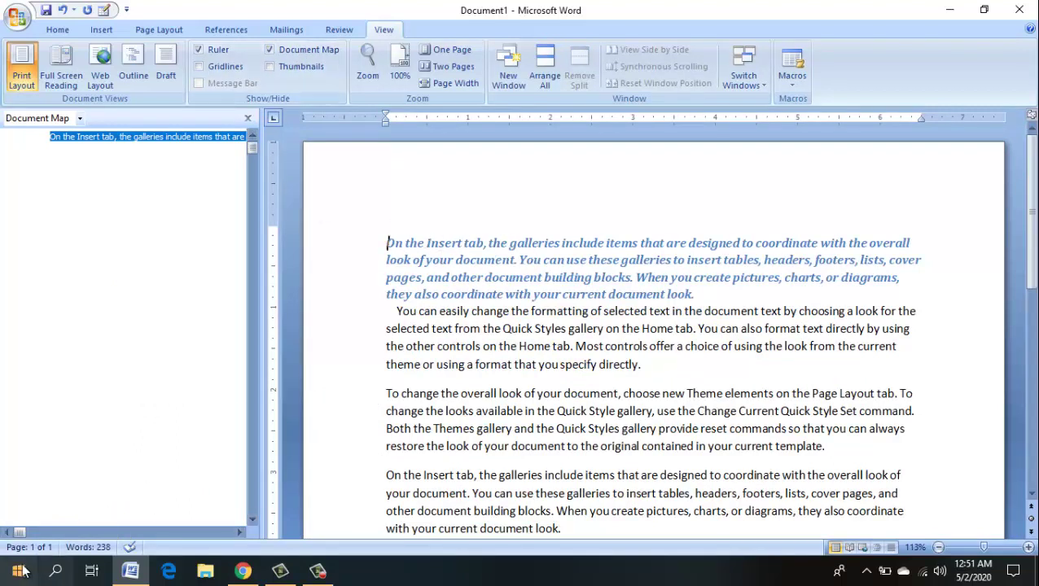
{"action": "mouse_move", "coordinate": [20, 535]}
{"action": "left_mouse_down"}
{"action": "mouse_move", "coordinate": [77, 529]}
{"action": "mouse_move", "coordinate": [32, 518]}
{"action": "mouse_move", "coordinate": [18, 531]}
{"action": "left_mouse_up"}
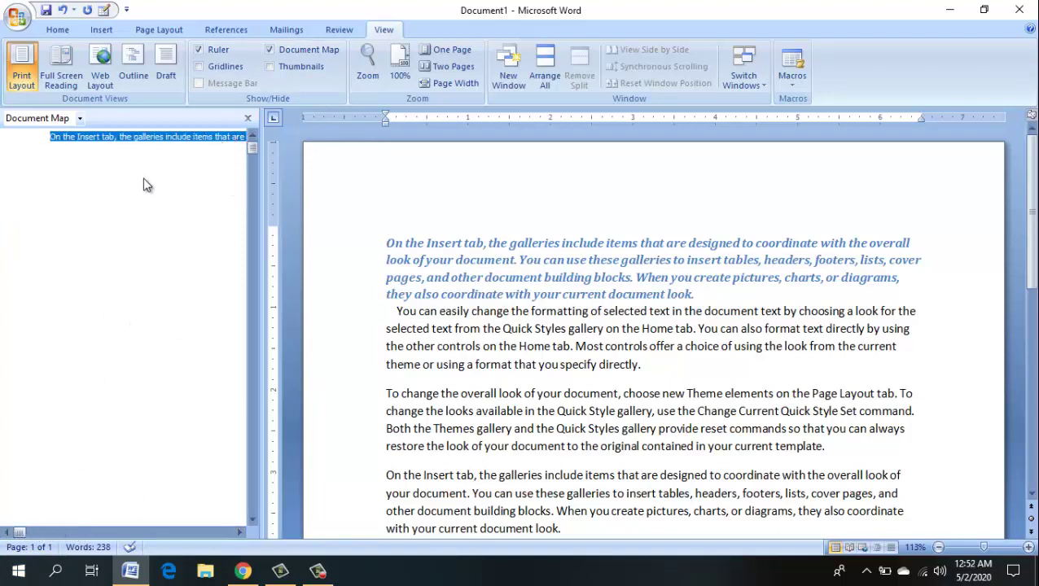
{"action": "left_click", "coordinate": [248, 118]}
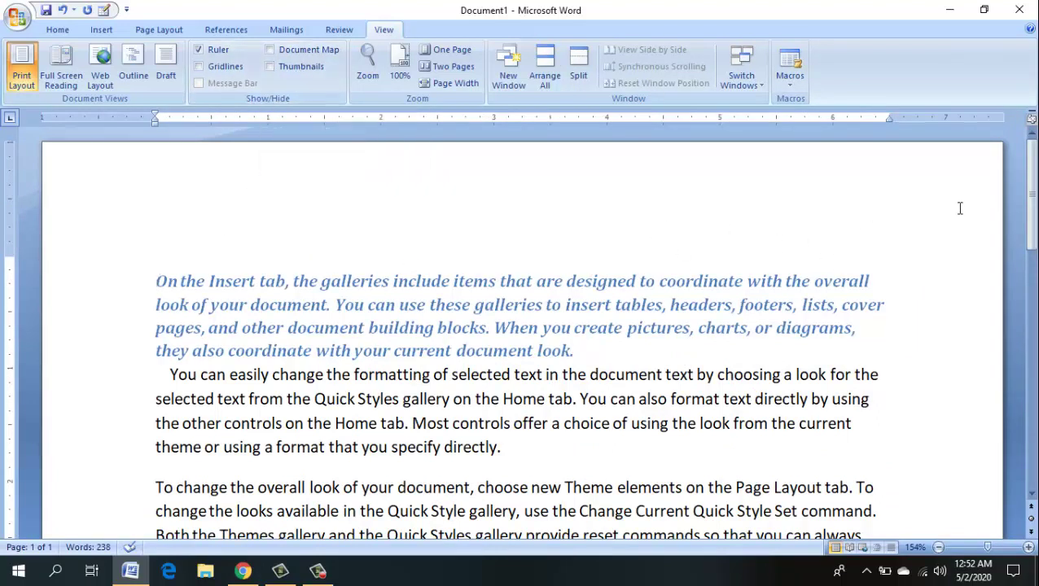
- Show the page thumbnails and insert a page break before the first paragraph to view the blank first page
{"action": "left_click", "coordinate": [309, 71]}
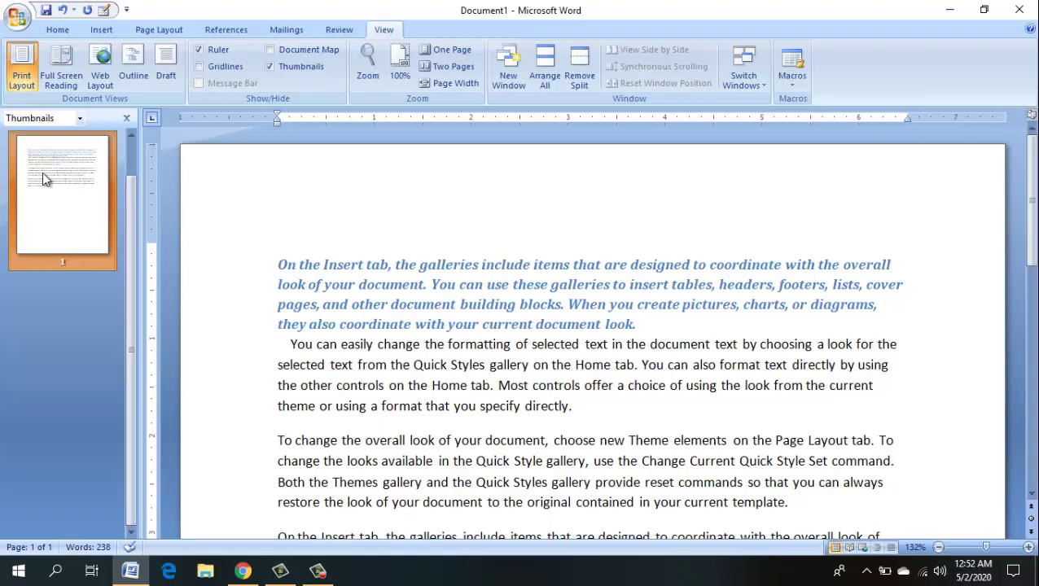
{"action": "left_click", "coordinate": [101, 30]}
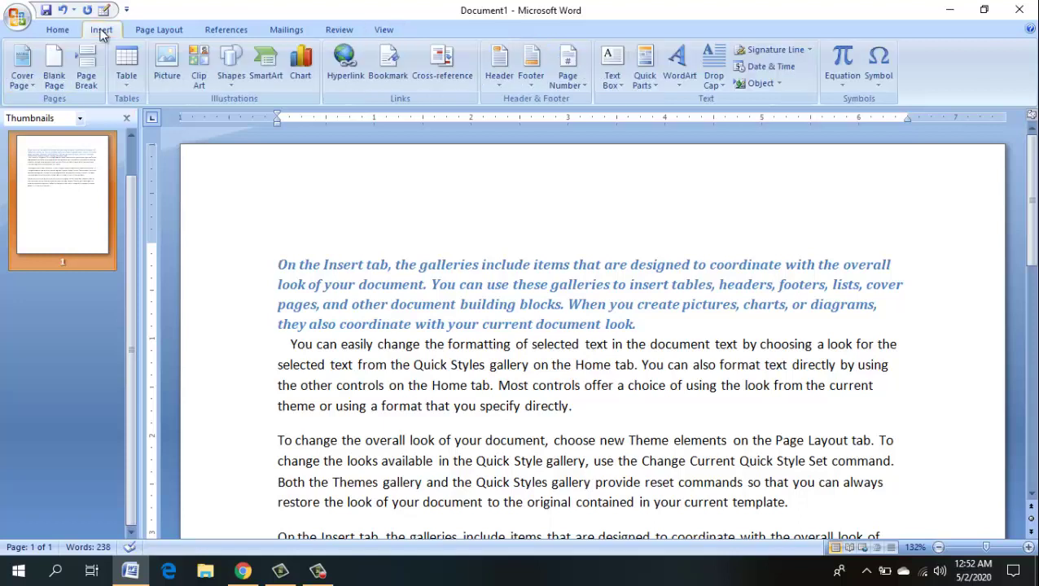
{"action": "left_click", "coordinate": [85, 70]}
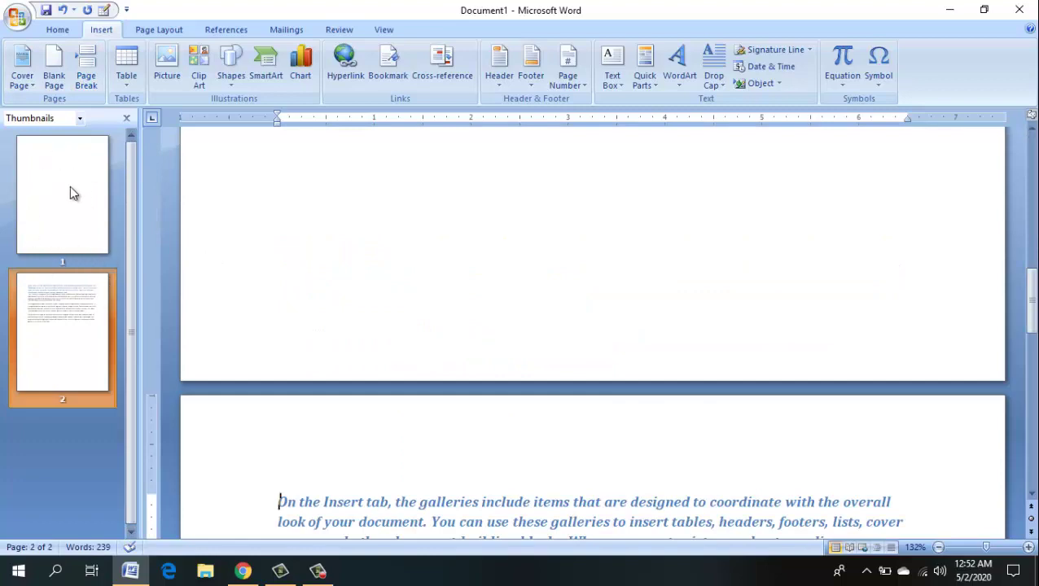
{"action": "left_click", "coordinate": [69, 210]}
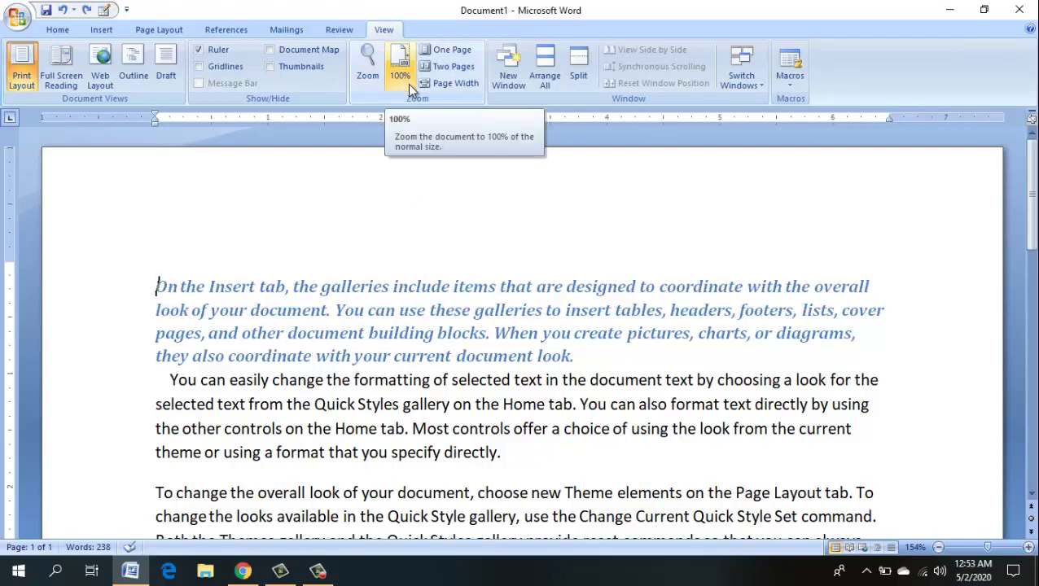
- Zoom the document to 200% and return it to 100%
{"action": "left_click", "coordinate": [368, 72]}
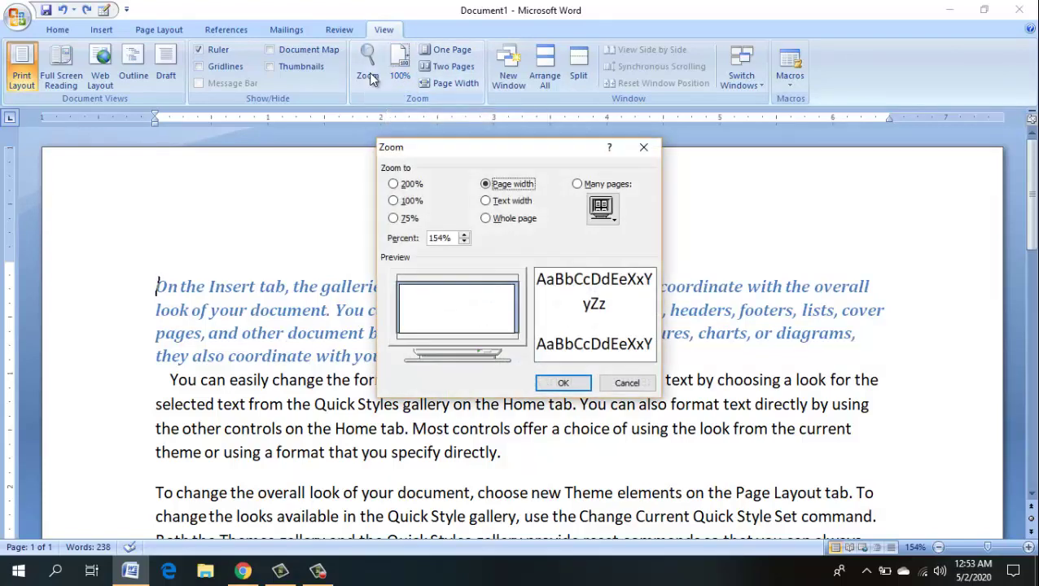
{"action": "left_click", "coordinate": [412, 187]}
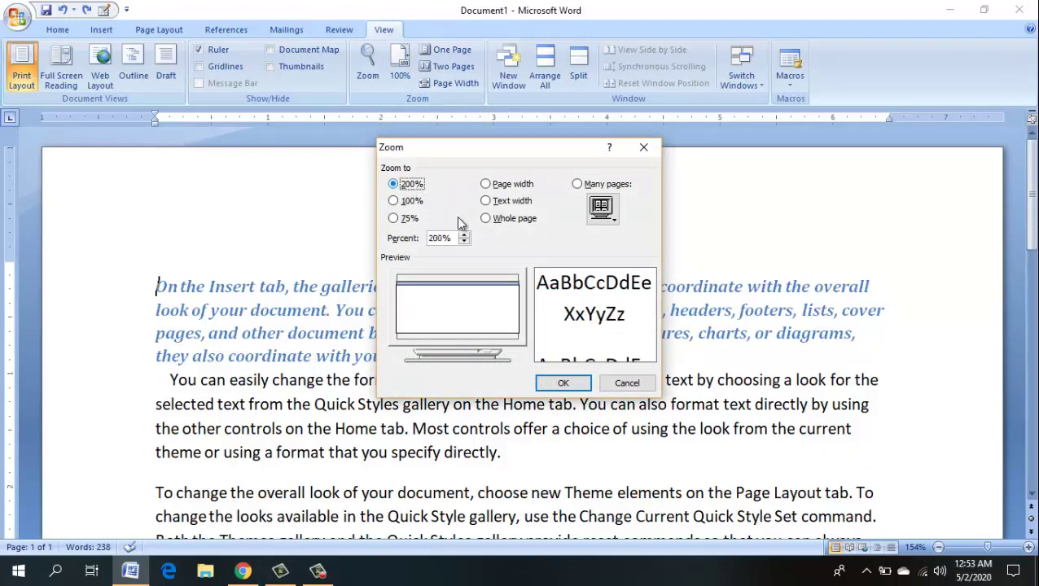
{"action": "left_click", "coordinate": [564, 384]}
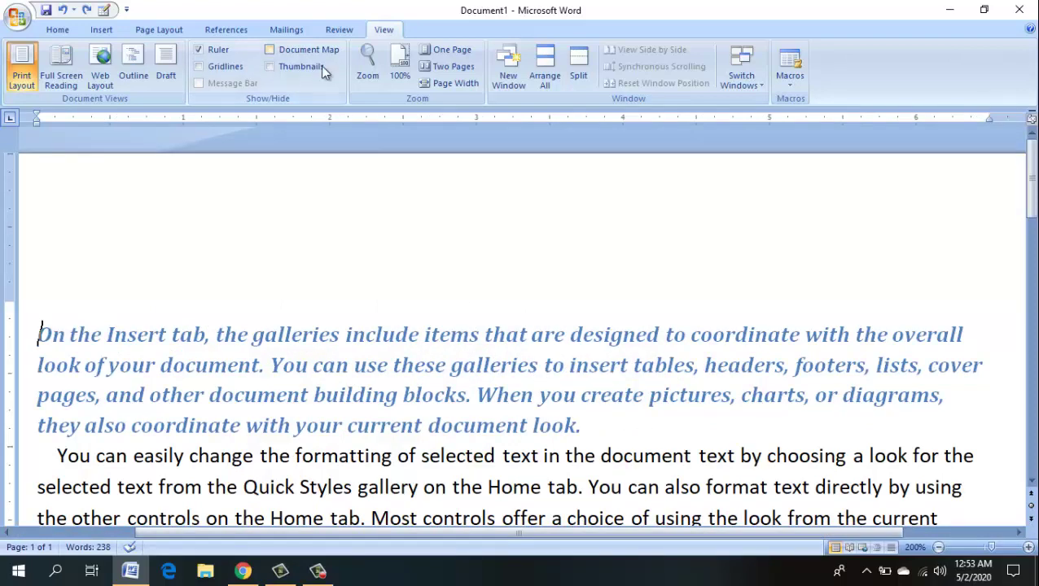
{"action": "left_click", "coordinate": [399, 73]}
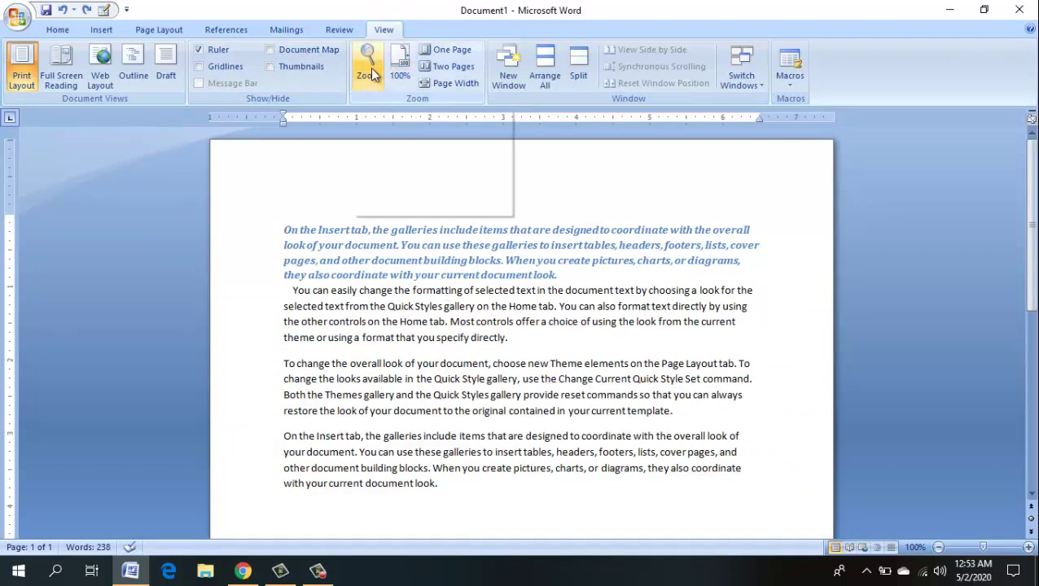
- View the document as one page and as two pages, and insert a page break after the last paragraph
{"action": "left_click", "coordinate": [450, 51]}
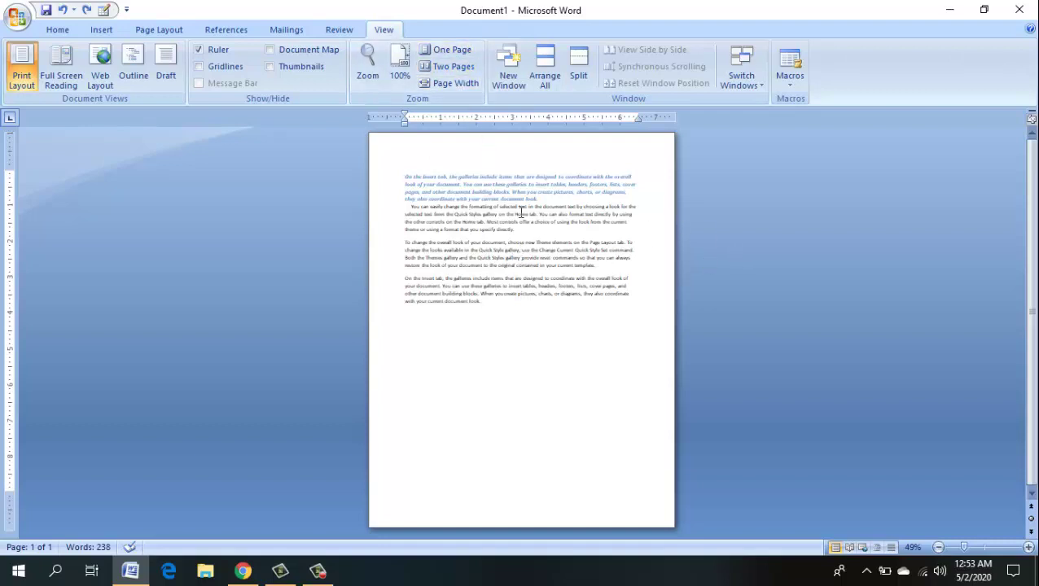
{"action": "left_click", "coordinate": [440, 67]}
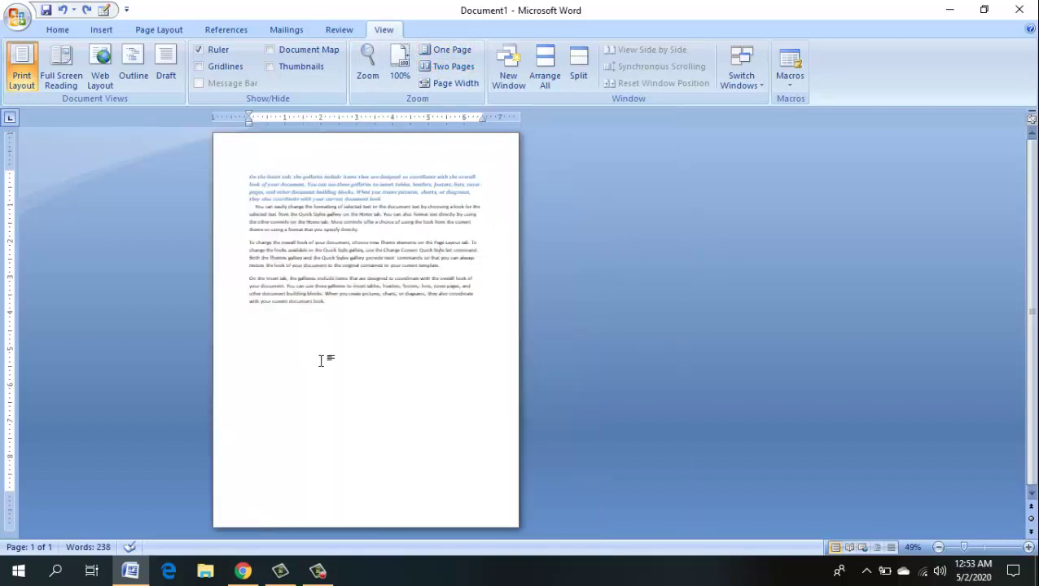
{"action": "key", "text": "ctrl+Return"}
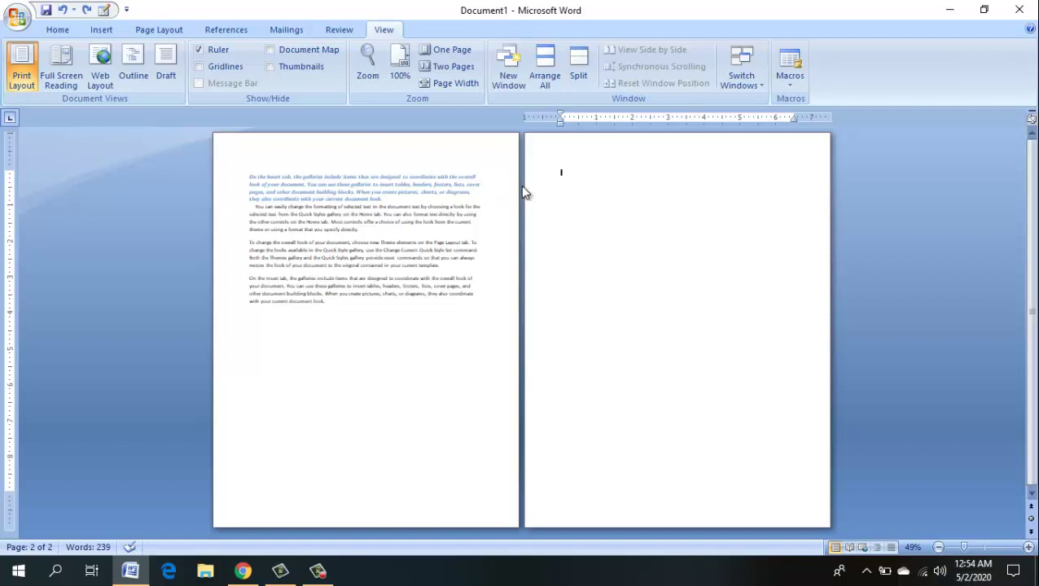
- Zoom the document to page width and return to the beginning of the first page
{"action": "left_click", "coordinate": [444, 83]}
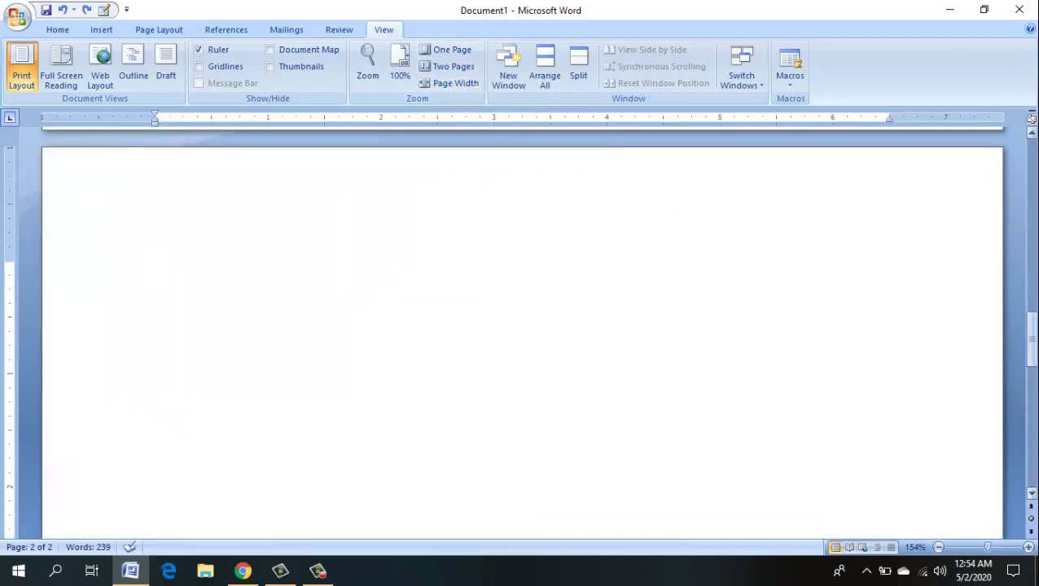
{"action": "left_click_drag", "start_coordinate": [1030, 332], "coordinate": [1031, 155]}
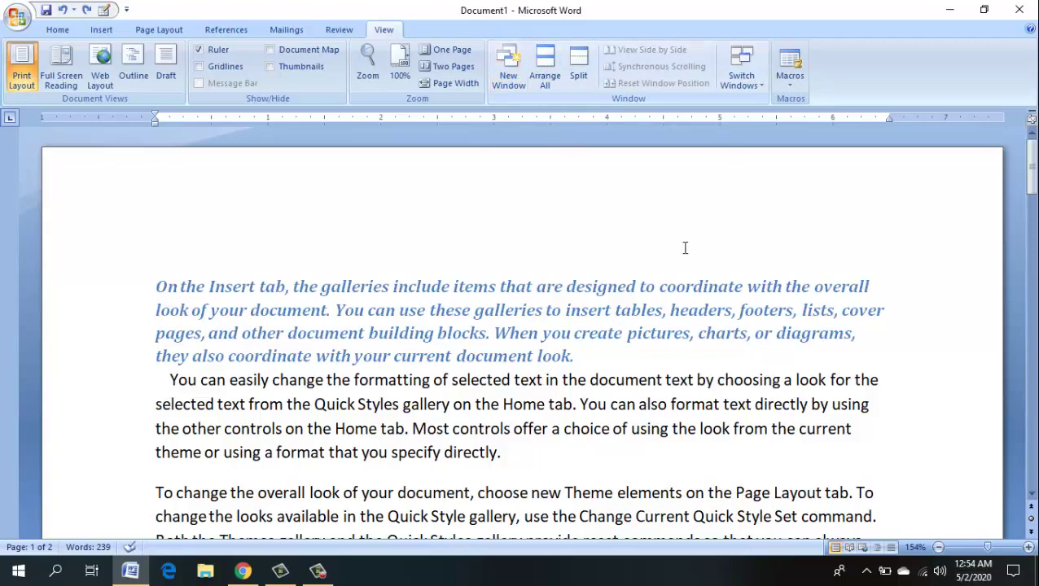
{"action": "mouse_move", "coordinate": [1031, 167]}
{"action": "left_mouse_down"}
{"action": "mouse_move", "coordinate": [1031, 189]}
{"action": "mouse_move", "coordinate": [1031, 167]}
{"action": "left_mouse_up"}
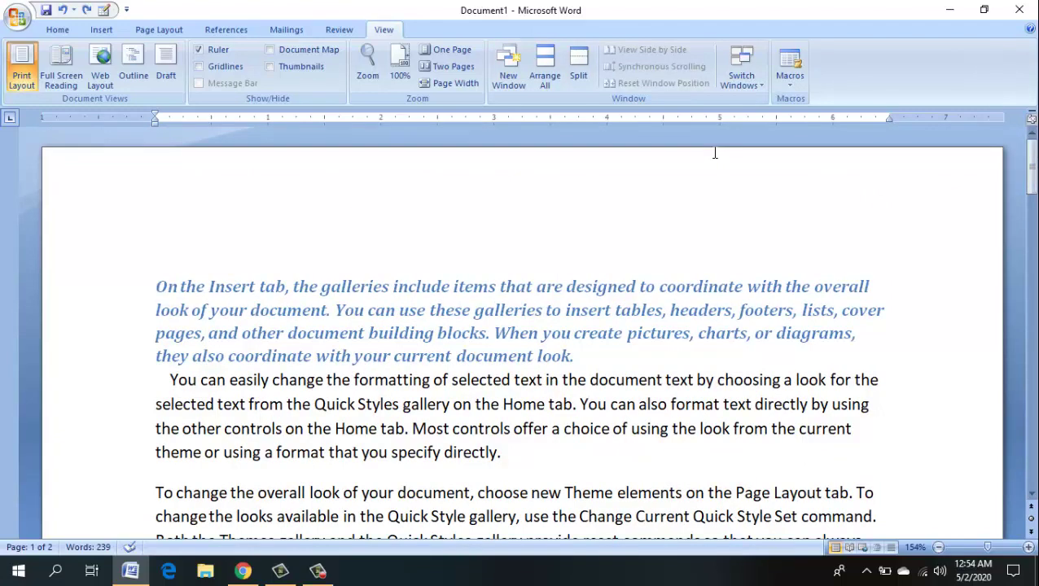
- Open a second window of the document, go to its first page, and switch back to Document1:1
{"action": "left_click", "coordinate": [520, 66]}
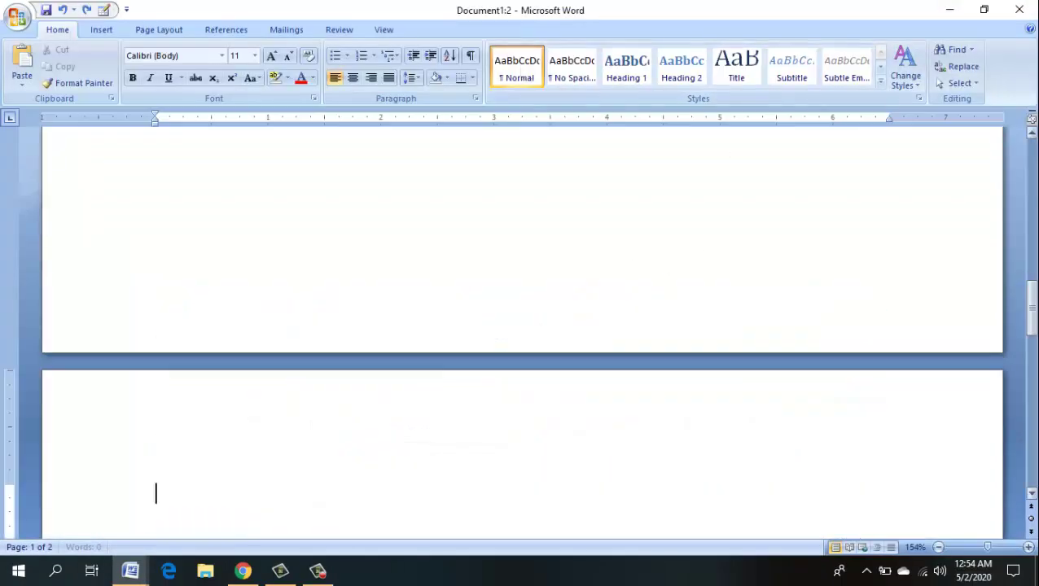
{"action": "left_click_drag", "start_coordinate": [1031, 297], "coordinate": [1034, 104]}
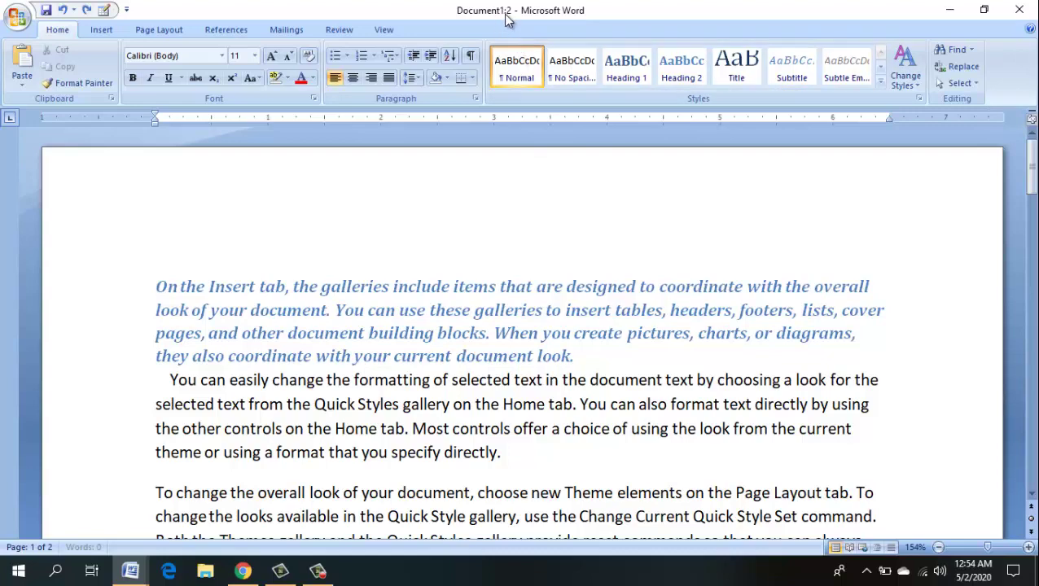
{"action": "mouse_move", "coordinate": [143, 573]}
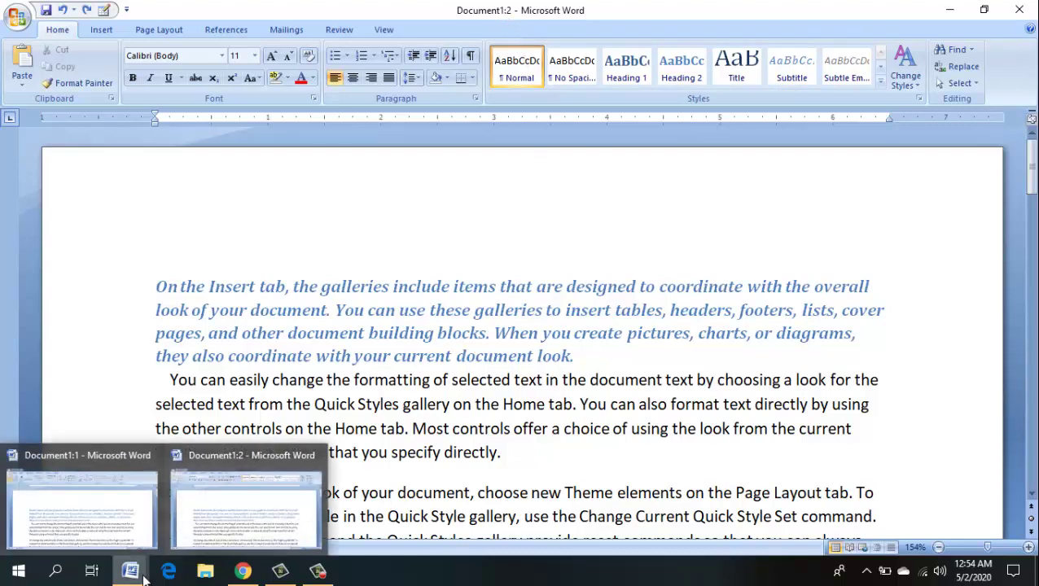
{"action": "left_click", "coordinate": [86, 520]}
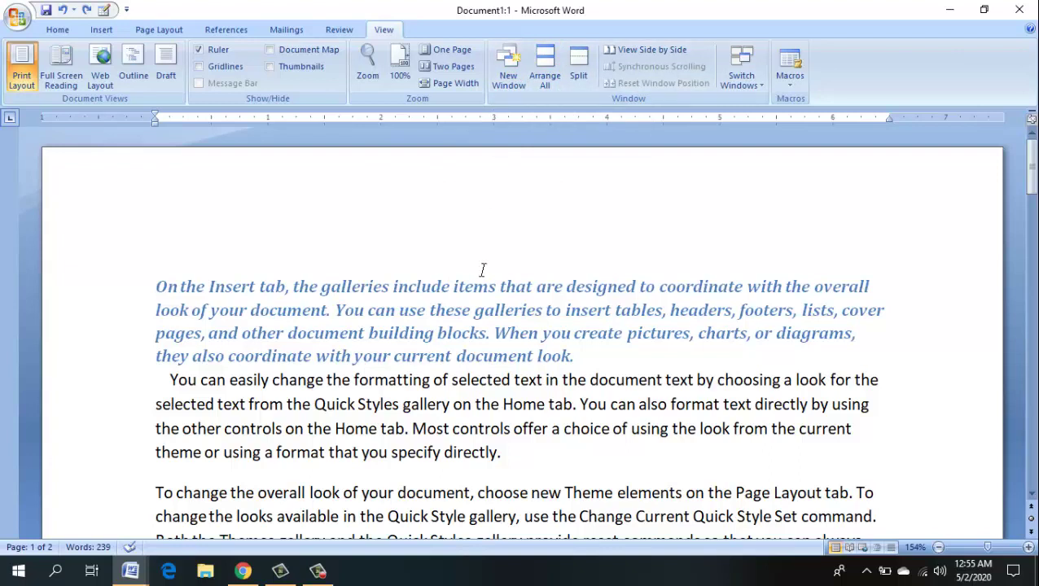
- Arrange both document windows on the screen, minimize Document1:2, and maximize Document1:1
{"action": "left_click", "coordinate": [552, 74]}
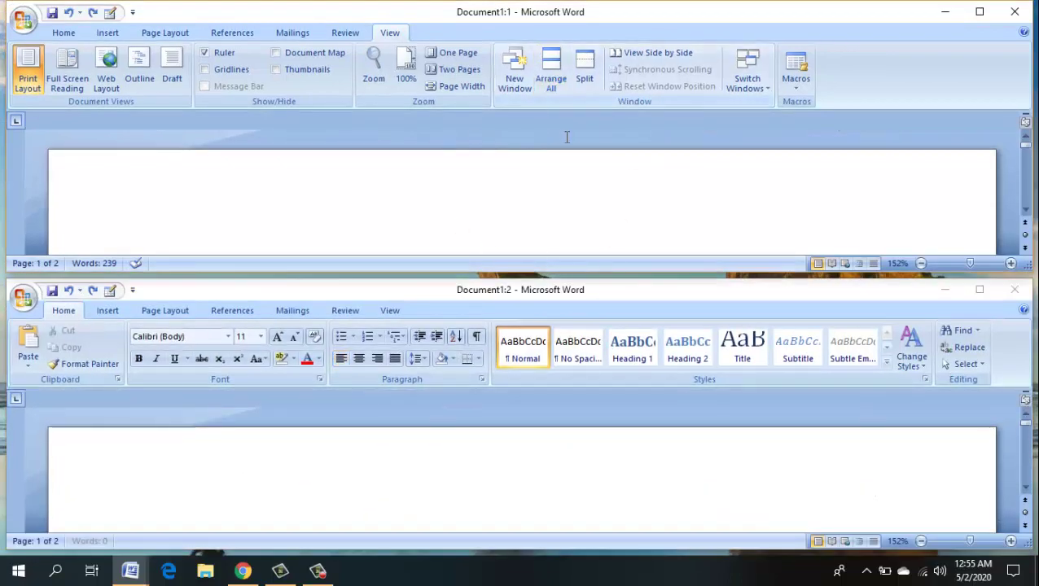
{"action": "mouse_move", "coordinate": [1029, 141]}
{"action": "left_mouse_down"}
{"action": "mouse_move", "coordinate": [1028, 163]}
{"action": "mouse_move", "coordinate": [1027, 141]}
{"action": "left_mouse_up"}
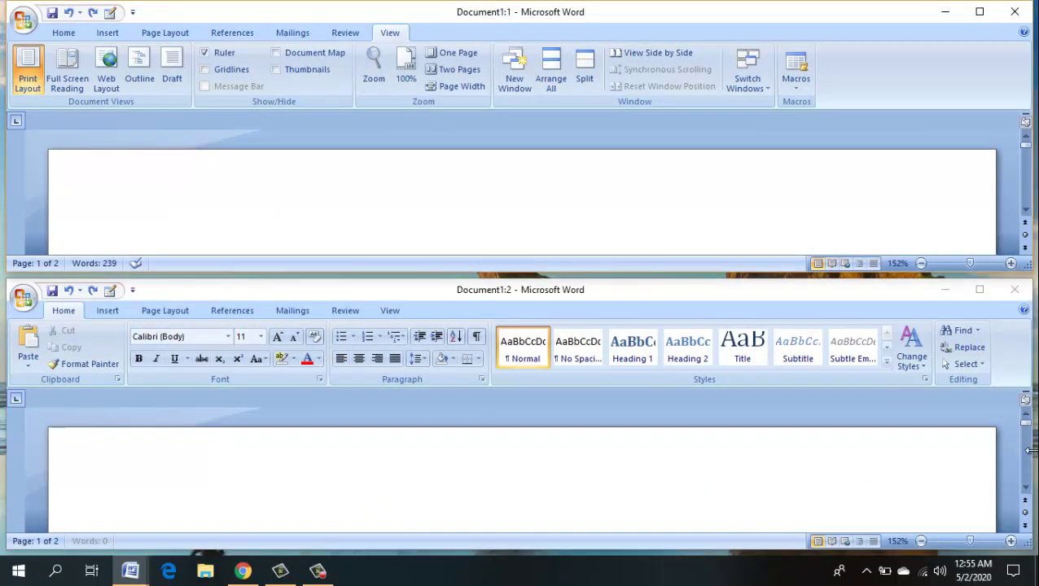
{"action": "mouse_move", "coordinate": [1029, 431]}
{"action": "left_mouse_down"}
{"action": "mouse_move", "coordinate": [1028, 446]}
{"action": "mouse_move", "coordinate": [1027, 415]}
{"action": "left_mouse_up"}
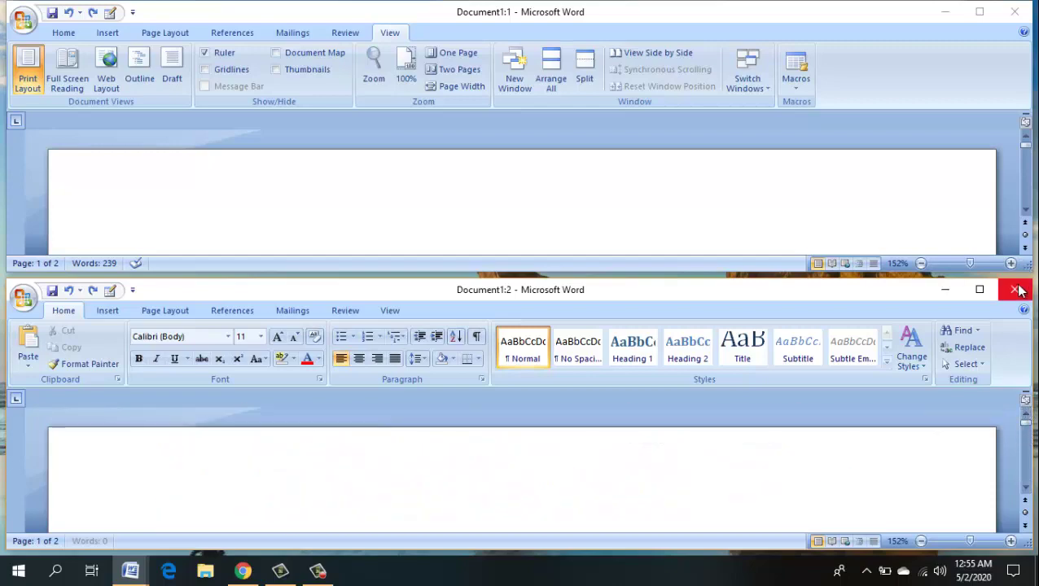
{"action": "left_click", "coordinate": [945, 289]}
{"action": "left_click", "coordinate": [979, 11]}
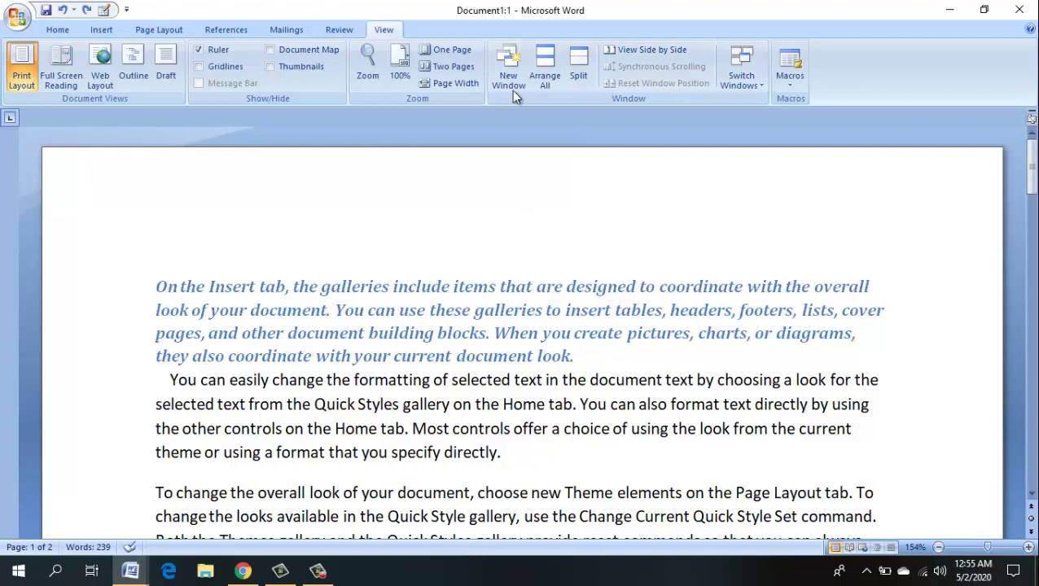
- Split the Document1:1 window just below the first paragraph and scroll each pane separately
{"action": "left_click", "coordinate": [578, 69]}
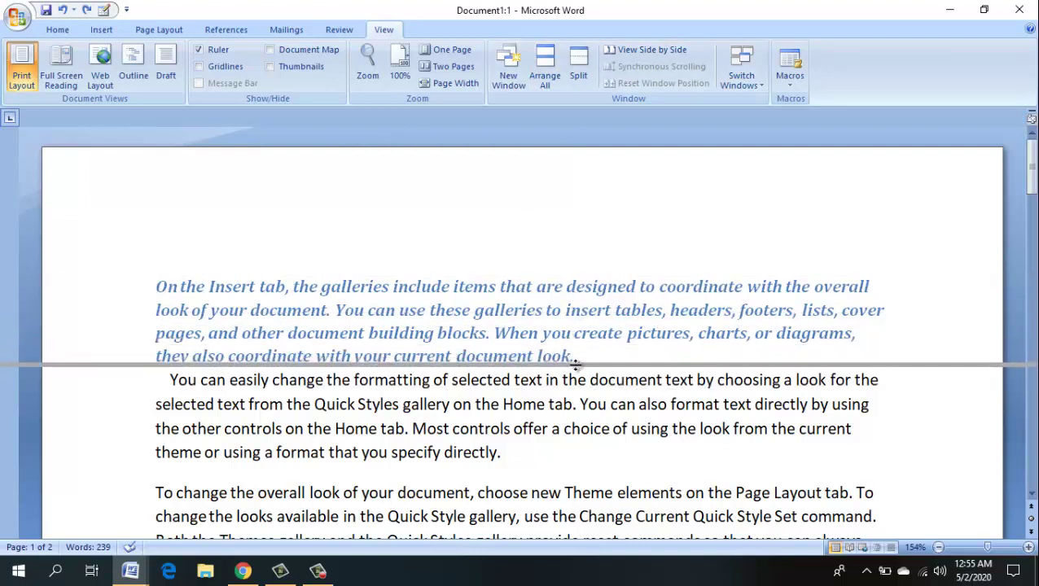
{"action": "left_click", "coordinate": [572, 366]}
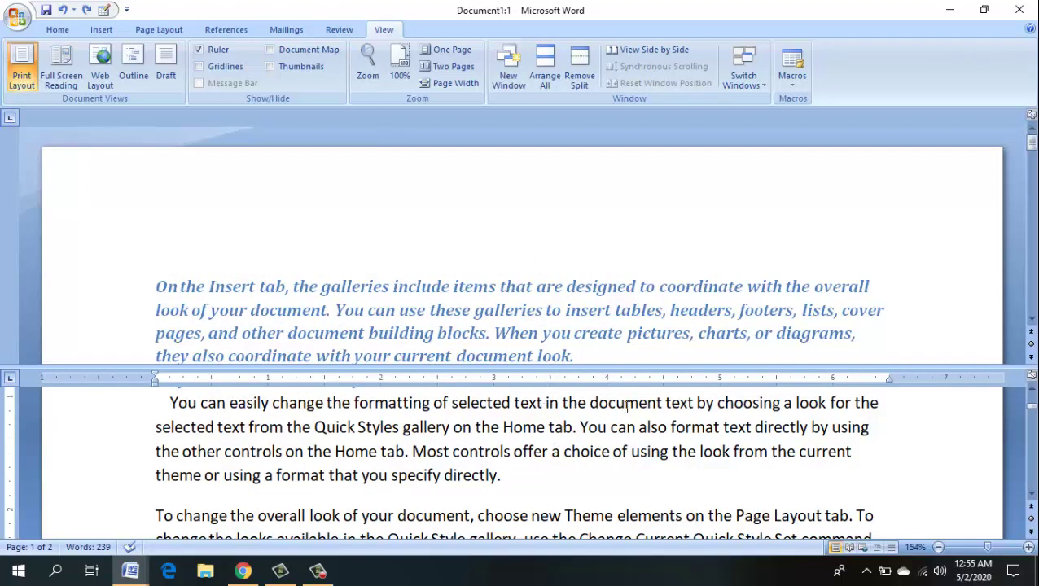
{"action": "mouse_move", "coordinate": [1030, 143]}
{"action": "left_mouse_down"}
{"action": "mouse_move", "coordinate": [1031, 187]}
{"action": "mouse_move", "coordinate": [1031, 140]}
{"action": "left_mouse_up"}
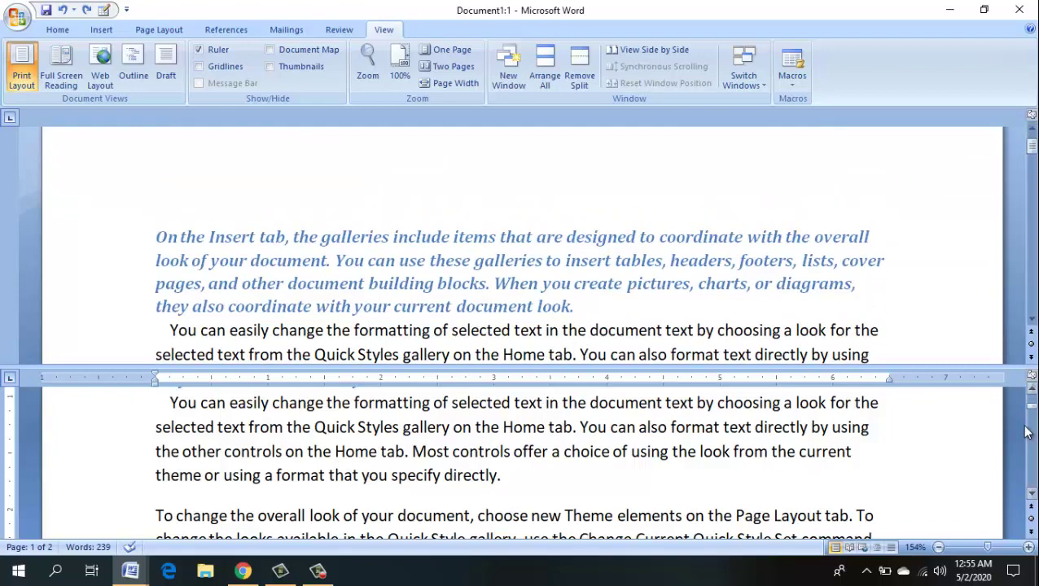
{"action": "left_click_drag", "start_coordinate": [1031, 408], "coordinate": [1031, 399]}
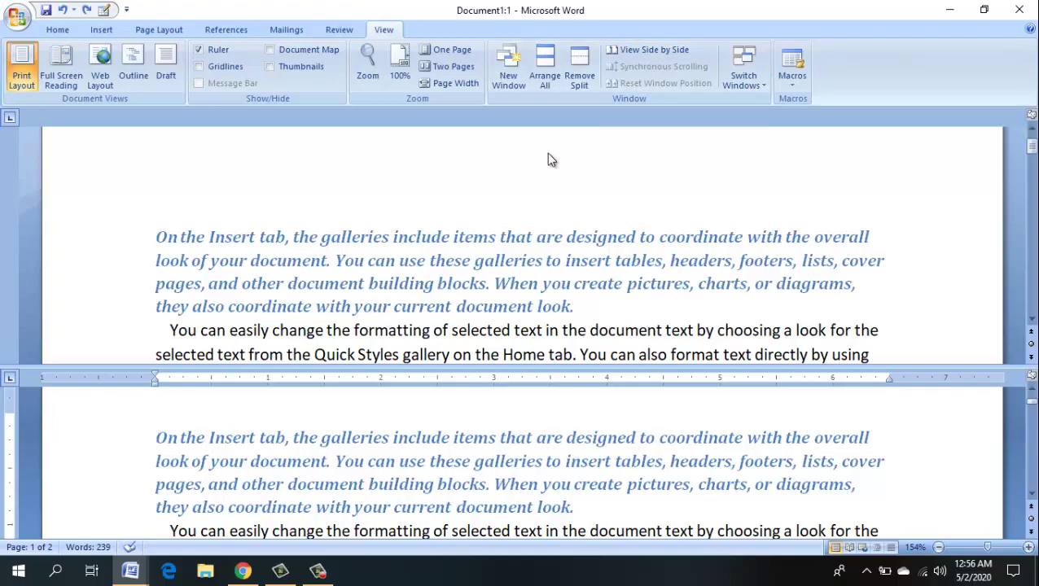
- View the two document windows side by side and test synchronous scrolling from each window
{"action": "left_click", "coordinate": [640, 52]}
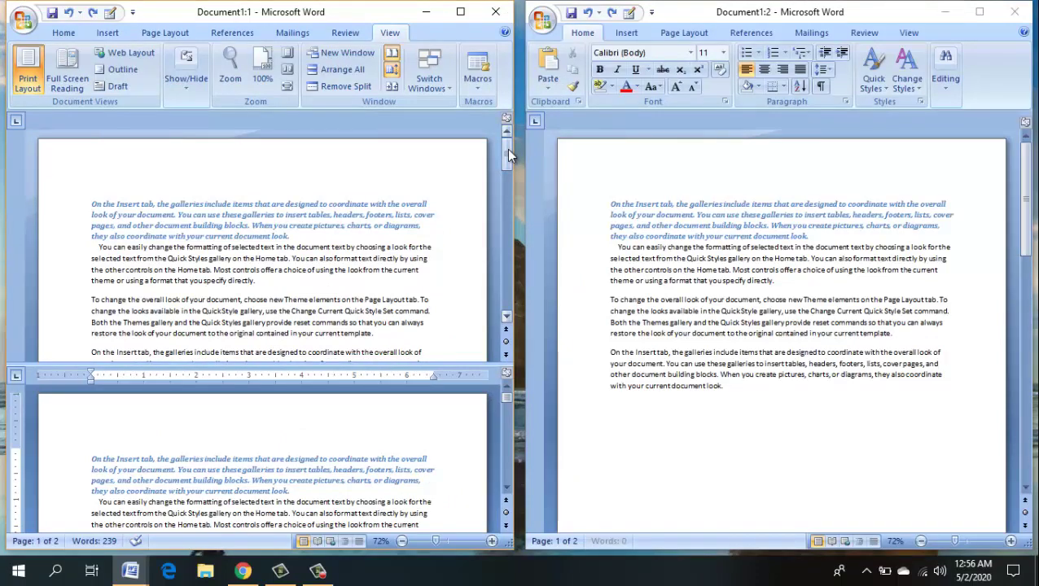
{"action": "mouse_move", "coordinate": [506, 149]}
{"action": "left_mouse_down"}
{"action": "mouse_move", "coordinate": [507, 194]}
{"action": "mouse_move", "coordinate": [504, 151]}
{"action": "left_mouse_up"}
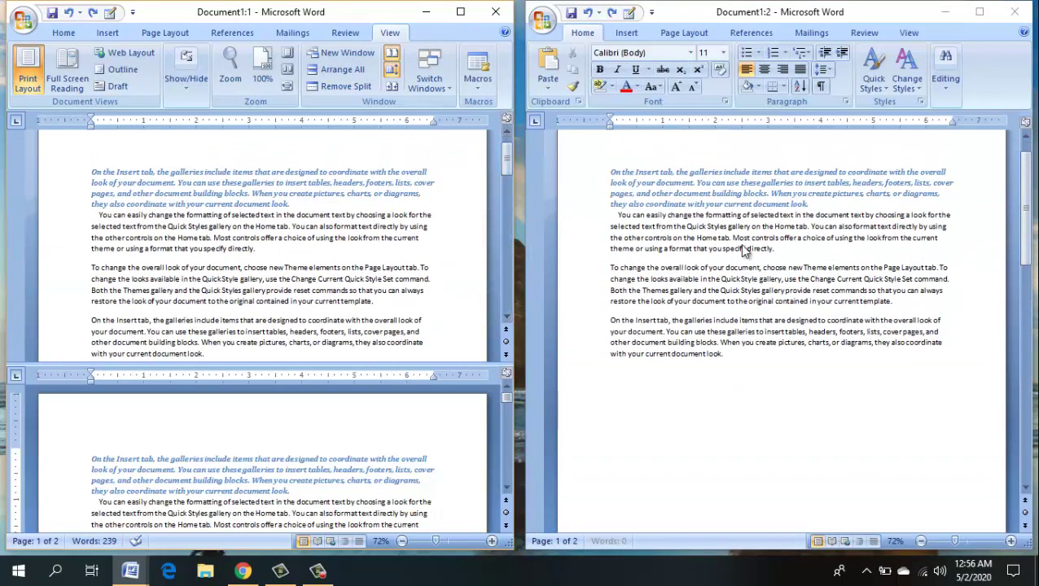
{"action": "left_click_drag", "start_coordinate": [1028, 192], "coordinate": [1030, 151]}
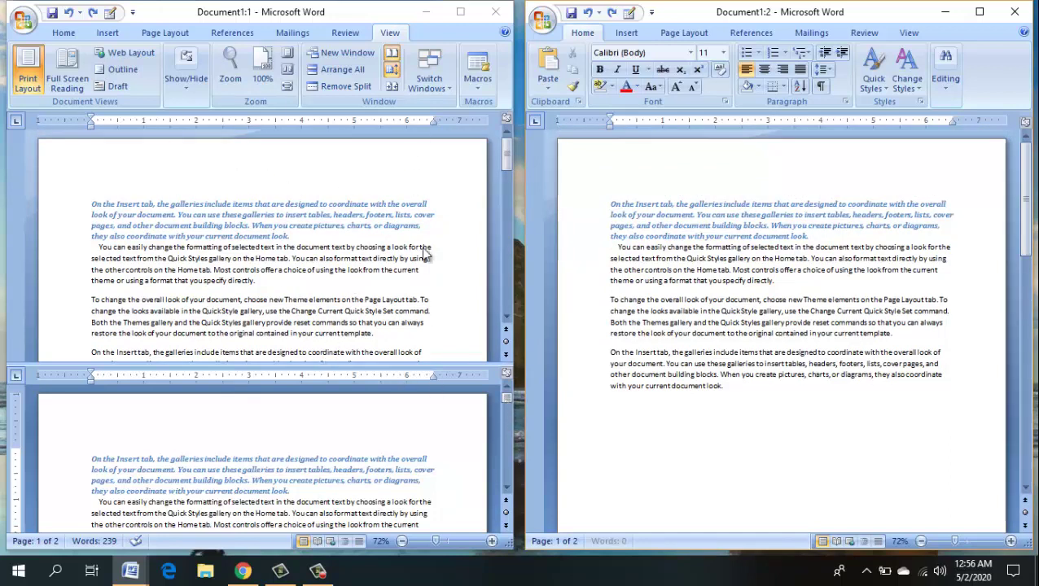
- Maximize Document1:2 and end side-by-side viewing, leaving only this document window open
{"action": "left_click", "coordinate": [982, 13]}
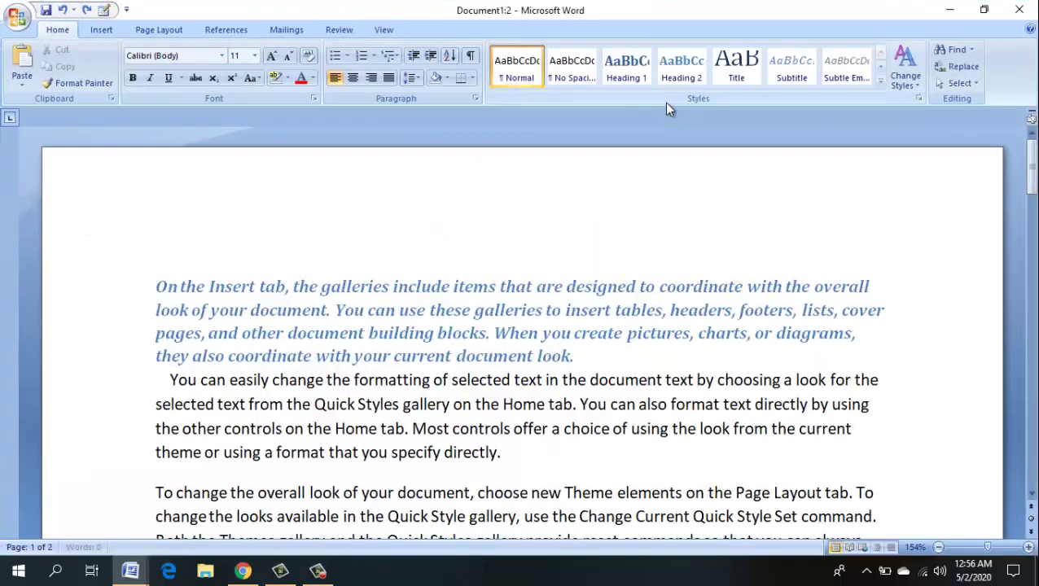
{"action": "left_click", "coordinate": [379, 29]}
{"action": "left_click", "coordinate": [650, 47]}
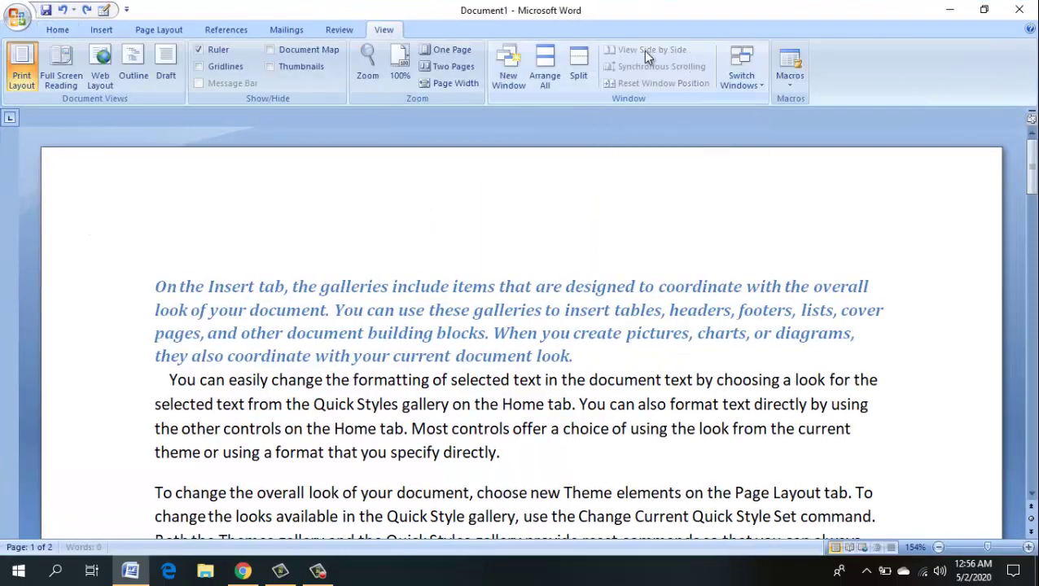
- Check the list of open windows and open a second window of the document
{"action": "left_click", "coordinate": [742, 83]}
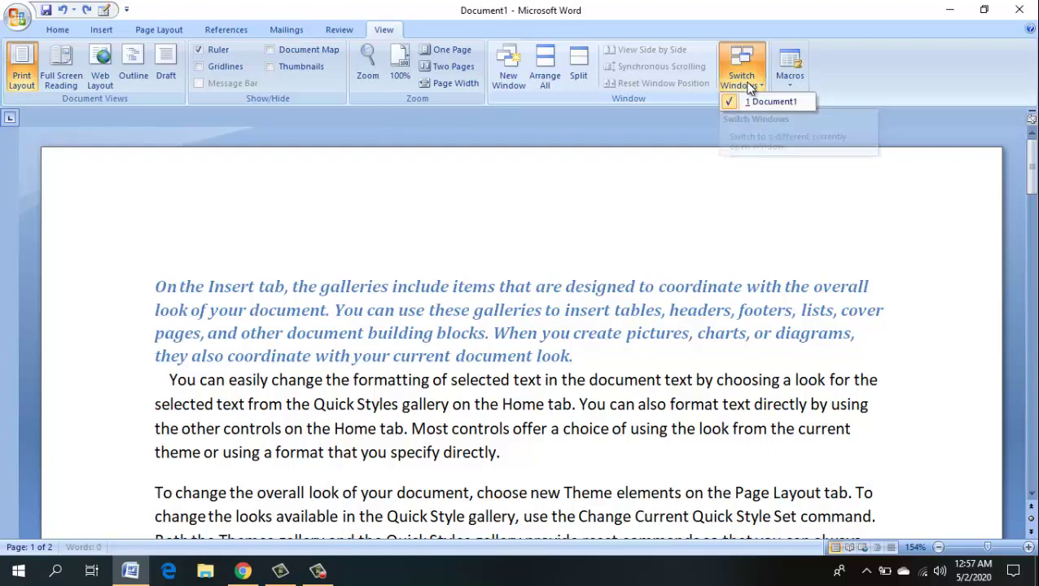
{"action": "left_click", "coordinate": [642, 153]}
{"action": "left_click", "coordinate": [519, 65]}
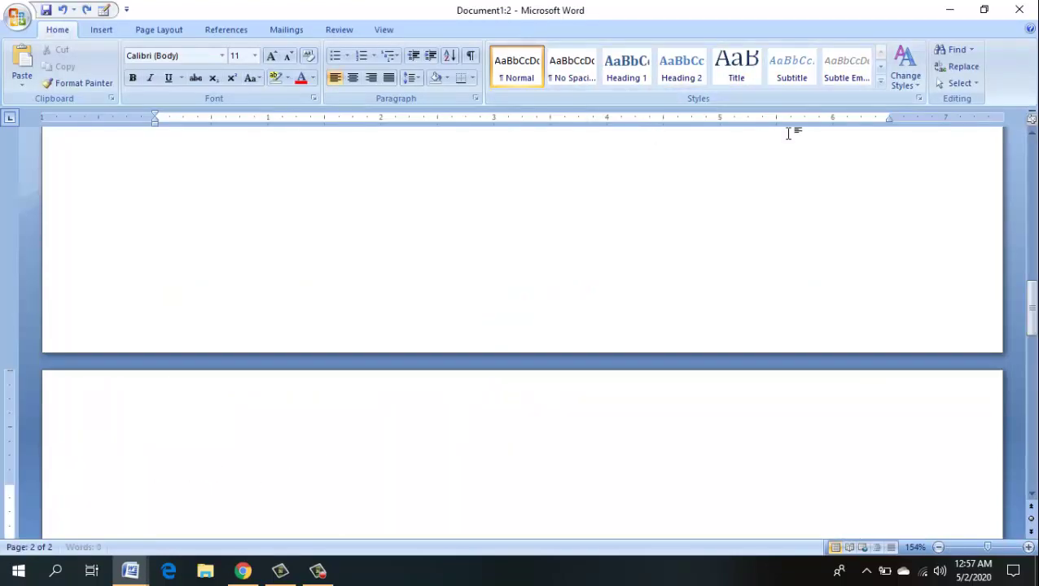
- Switch back and forth between Document1:1 and Document1:2, showing the first page in Document1:2, and finish on Document1:1
{"action": "left_click", "coordinate": [394, 29]}
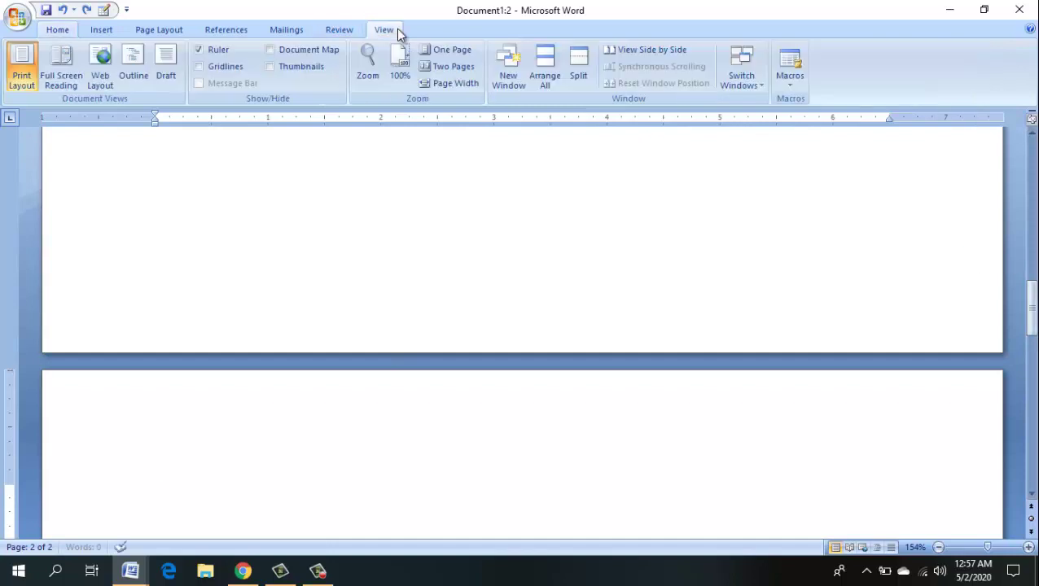
{"action": "left_click", "coordinate": [752, 72]}
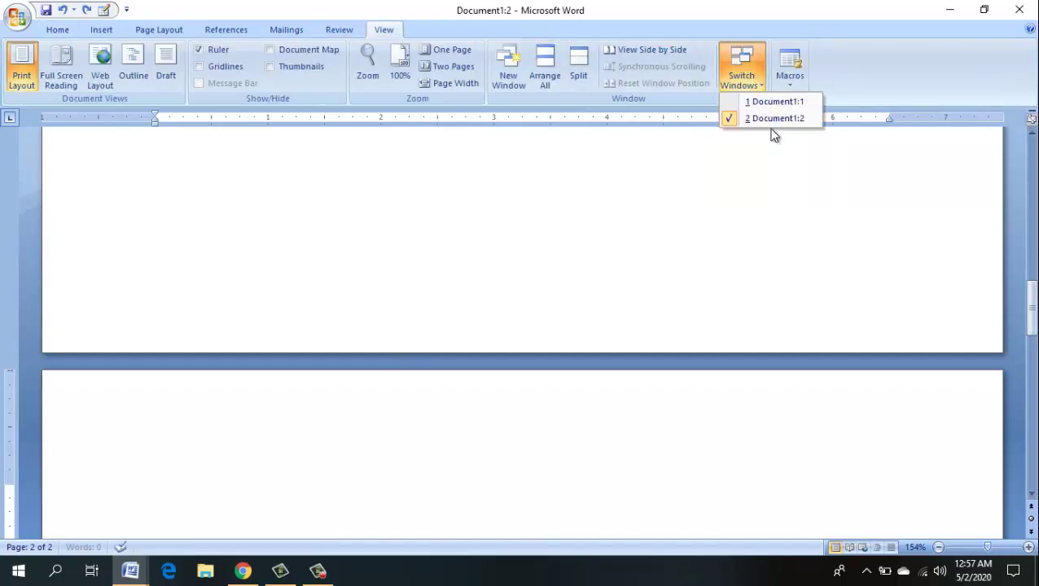
{"action": "left_click", "coordinate": [769, 103]}
{"action": "left_click", "coordinate": [761, 85]}
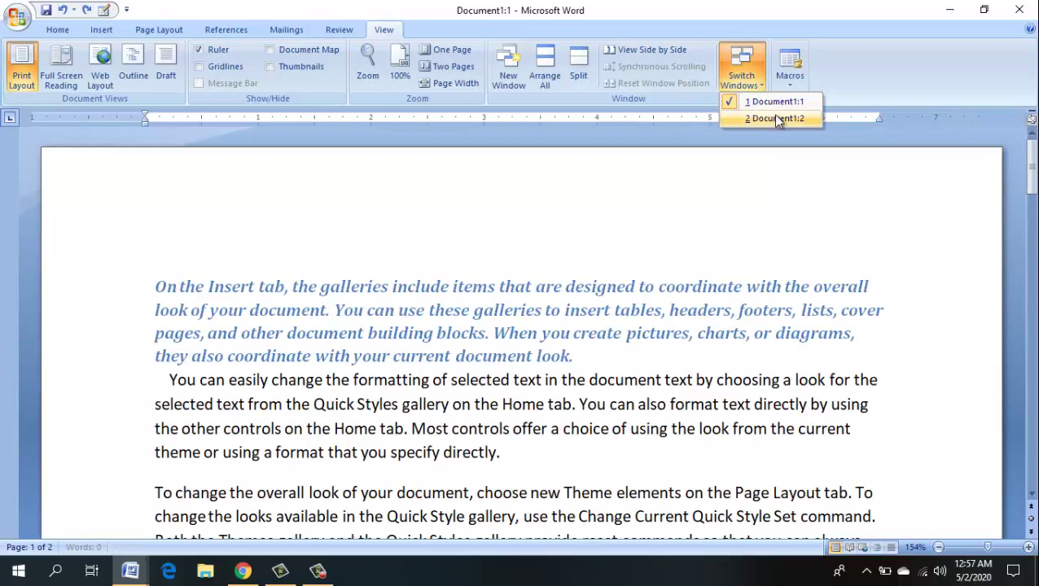
{"action": "left_click", "coordinate": [772, 116]}
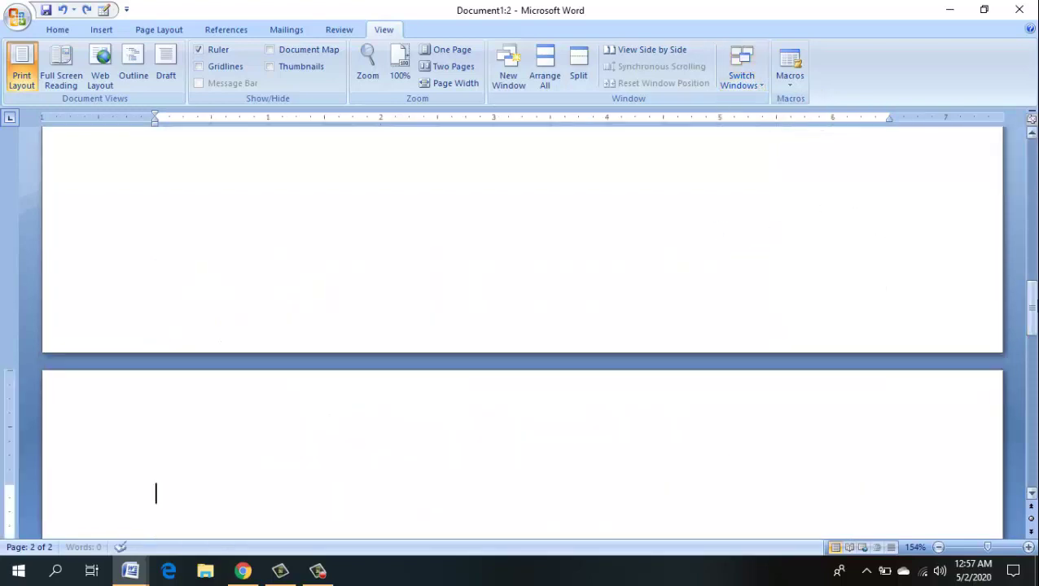
{"action": "scroll", "coordinate": [936, 303], "scroll_direction": "up", "scroll_amount": 15}
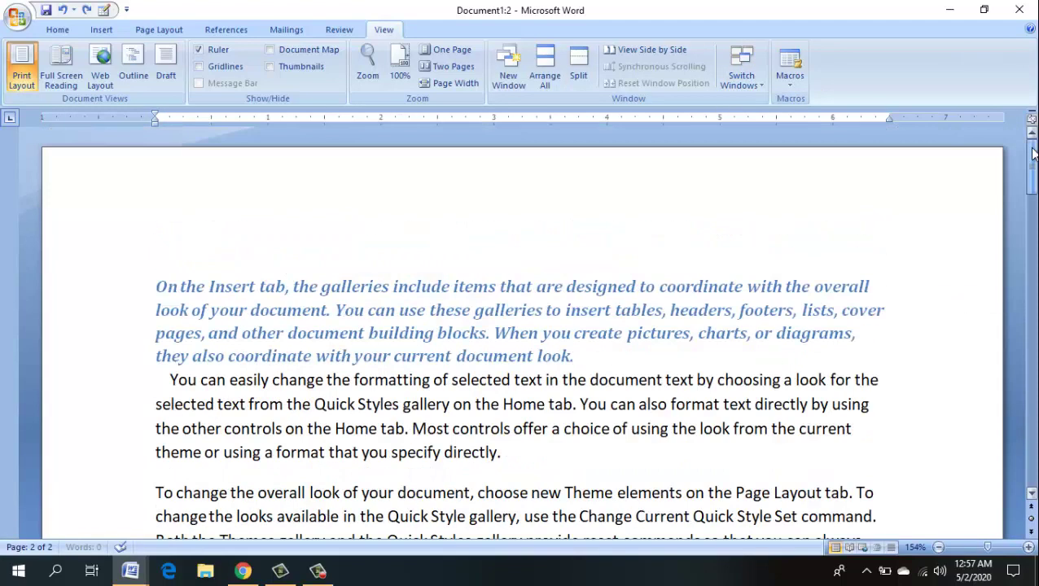
{"action": "left_click", "coordinate": [749, 71]}
{"action": "left_click", "coordinate": [765, 103]}
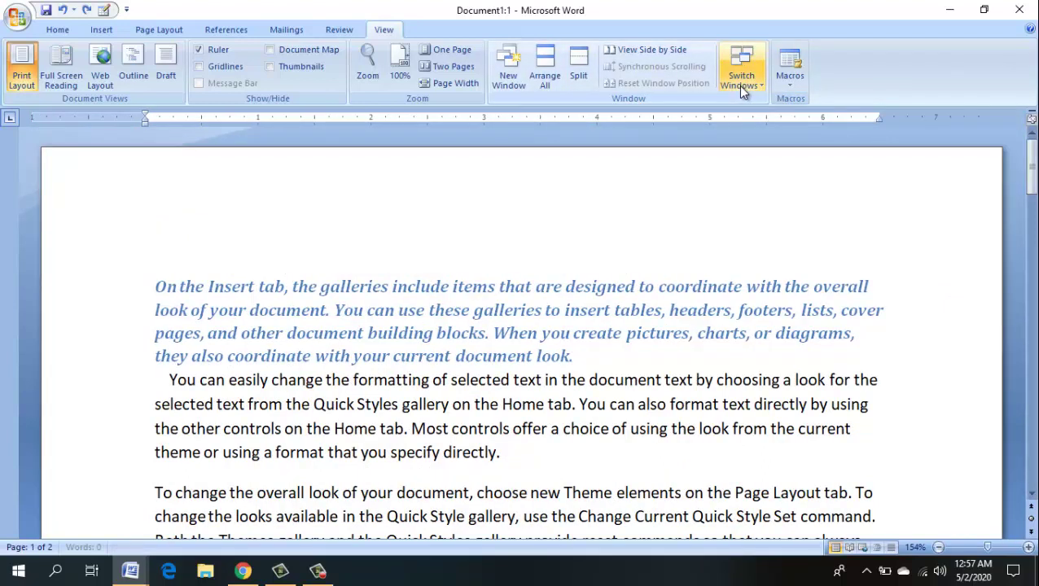
- View the list of existing macros and close it without creating one
{"action": "left_click", "coordinate": [791, 91]}
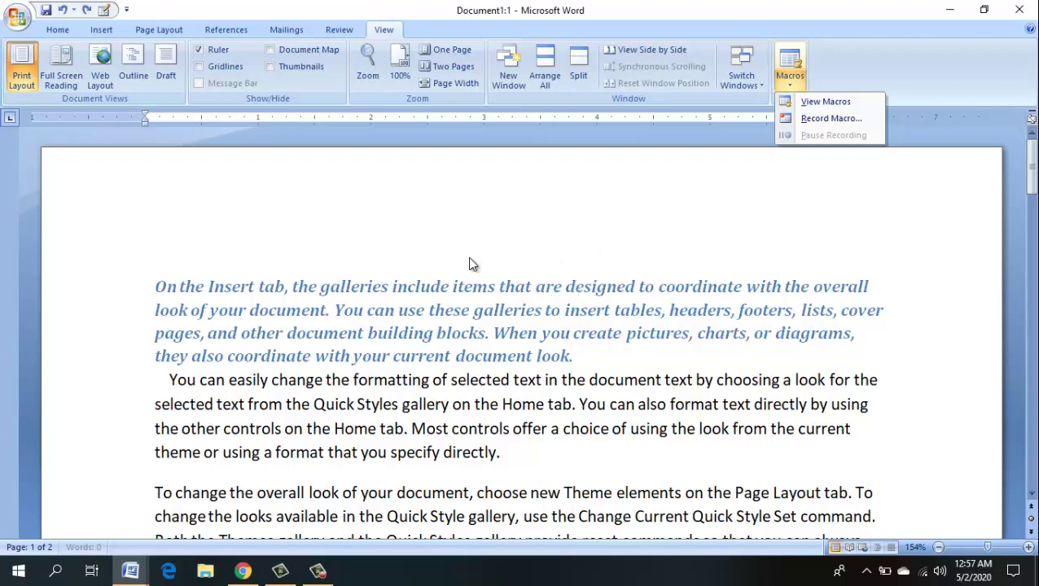
{"action": "left_click", "coordinate": [826, 102]}
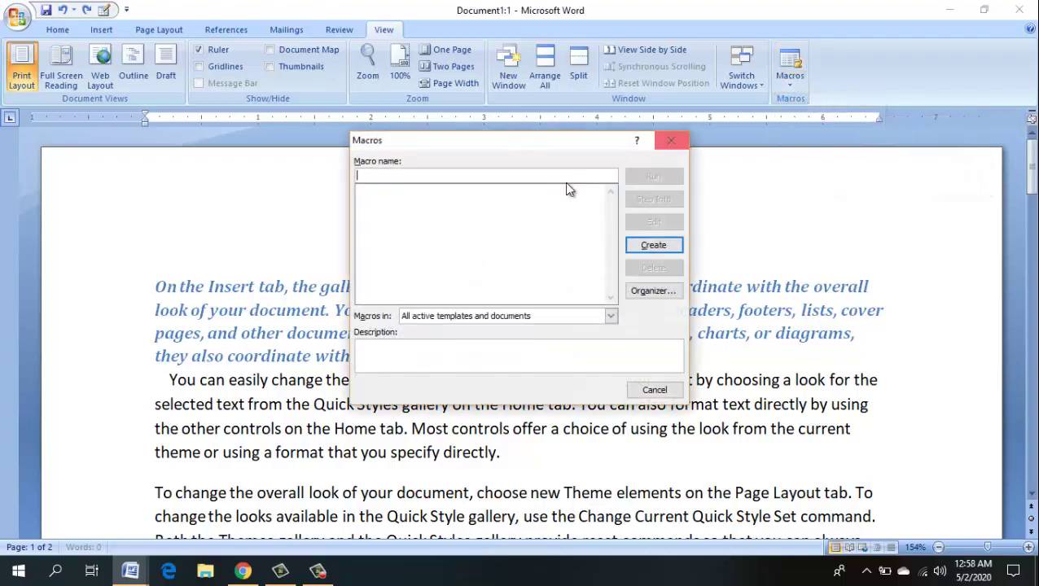
{"action": "left_click", "coordinate": [684, 143]}
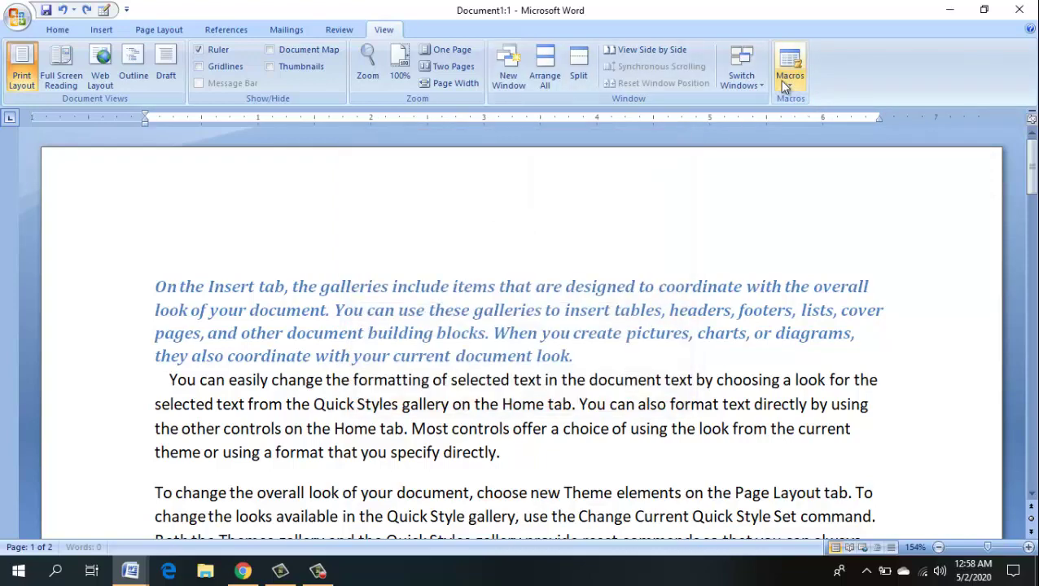
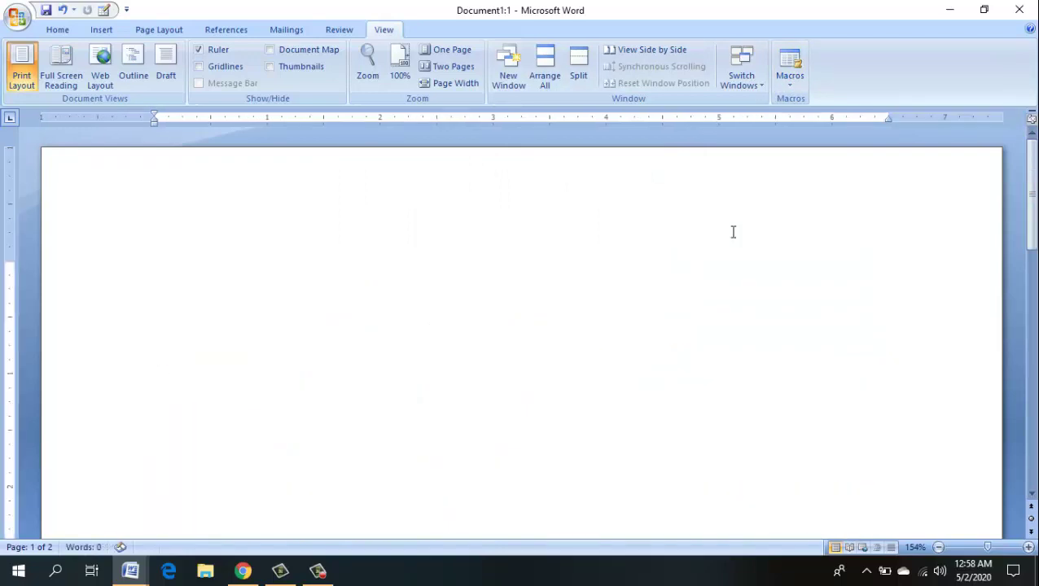
- Record Macro1 for all documents (Normal.dotm) while entering "njkbcdshbzbzxjh bsdhv sdvbvbsavasbzhbv" on the blank page, and stop the recording
{"action": "left_click", "coordinate": [791, 86]}
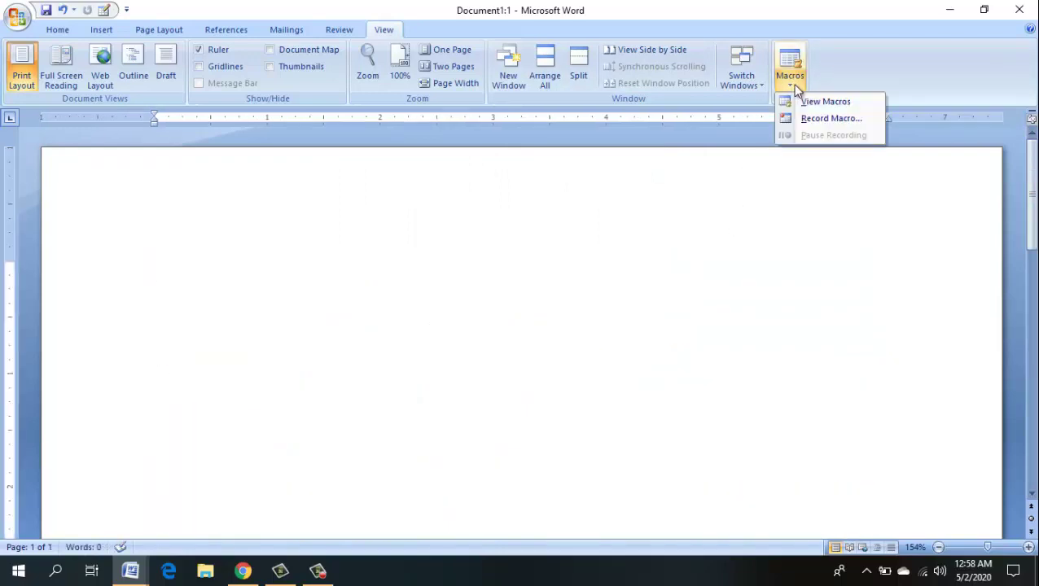
{"action": "left_click", "coordinate": [823, 118]}
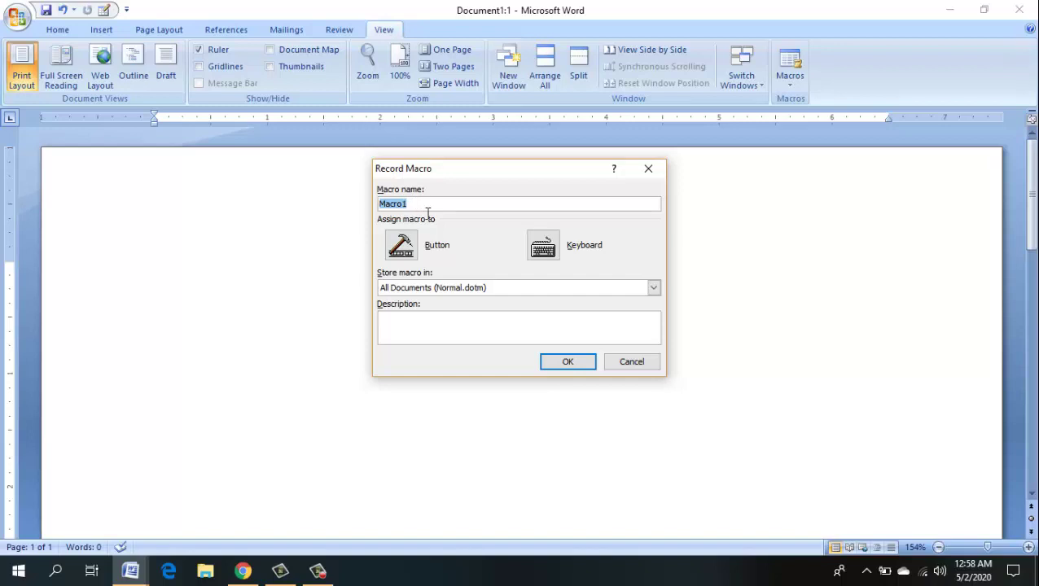
{"action": "left_click", "coordinate": [562, 361]}
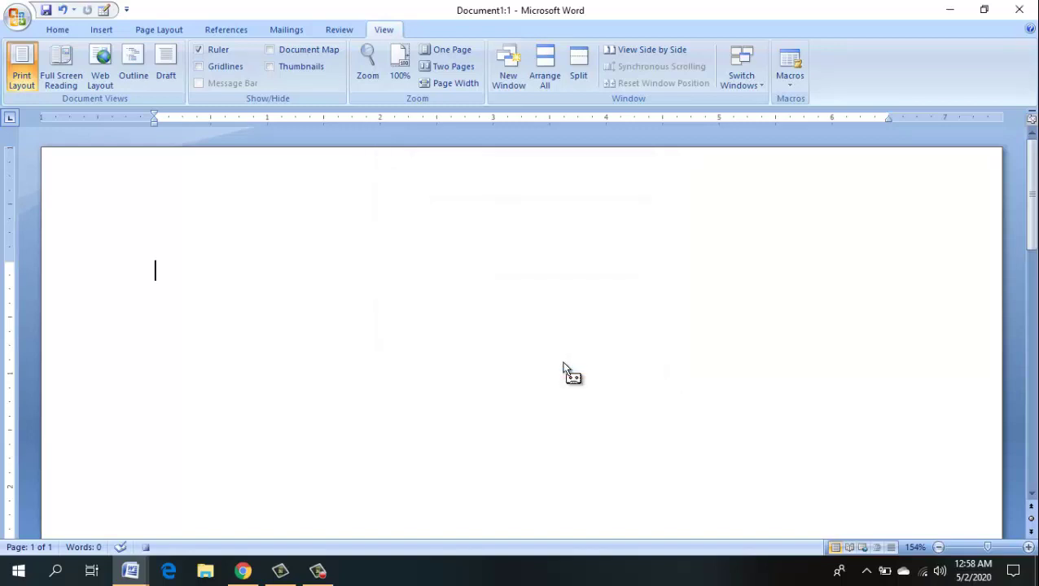
{"action": "type", "text": "njkbc"}
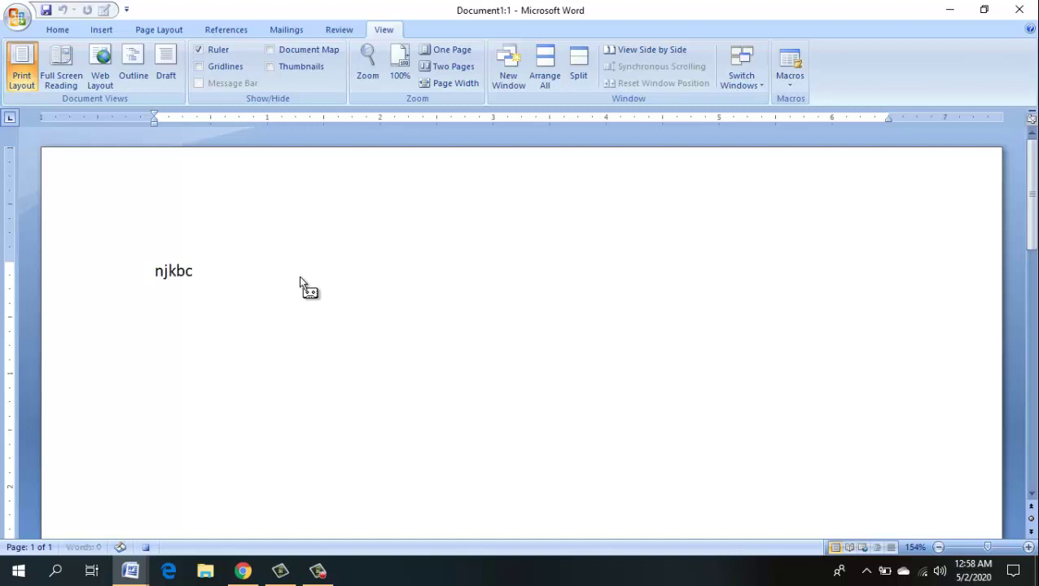
{"action": "type", "text": "dshbzbzxjh bsdhv sdvbvbsavasbzhbv"}
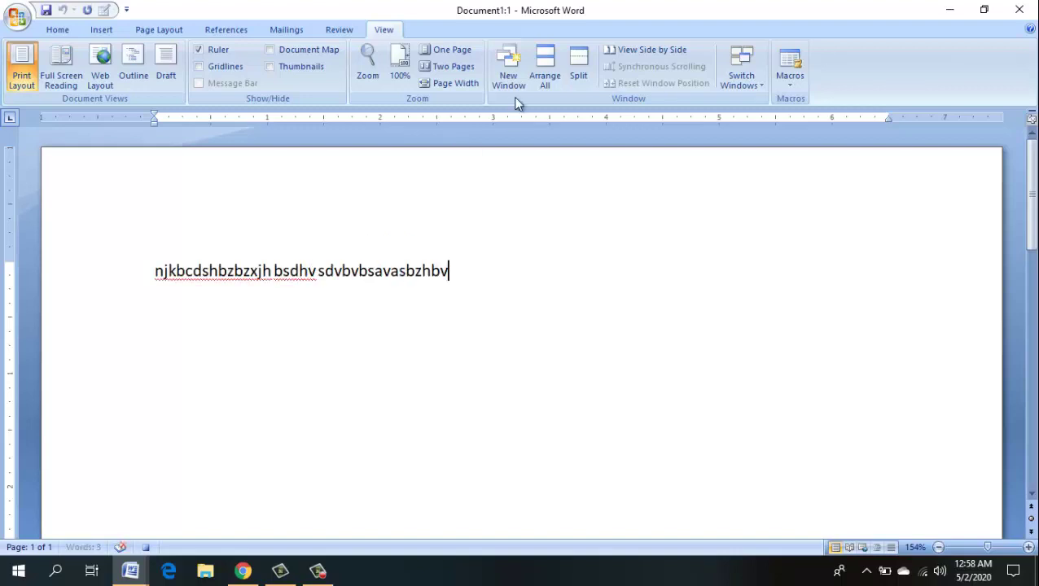
{"action": "left_click", "coordinate": [791, 87]}
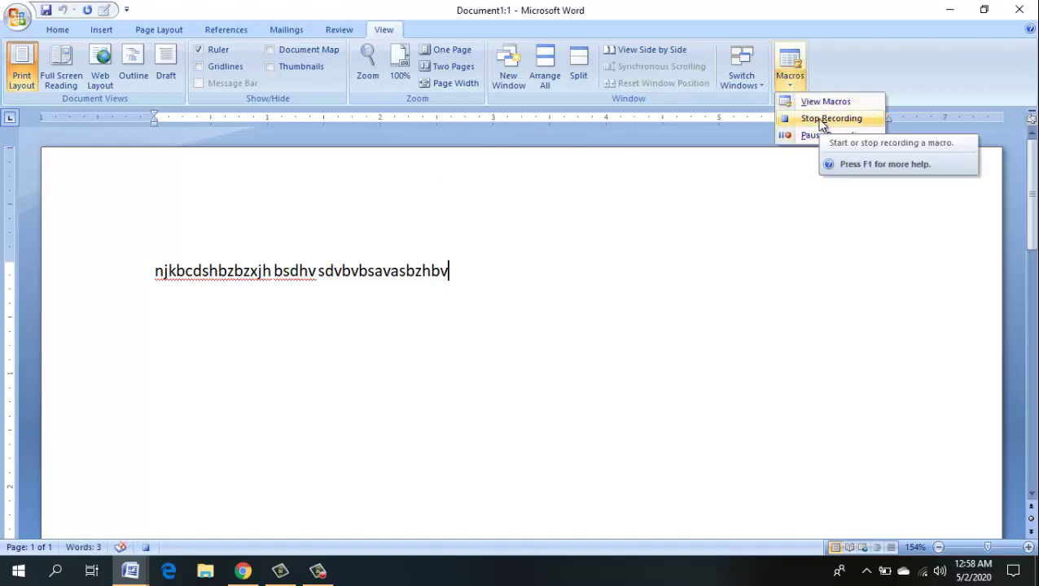
{"action": "left_click", "coordinate": [820, 119]}
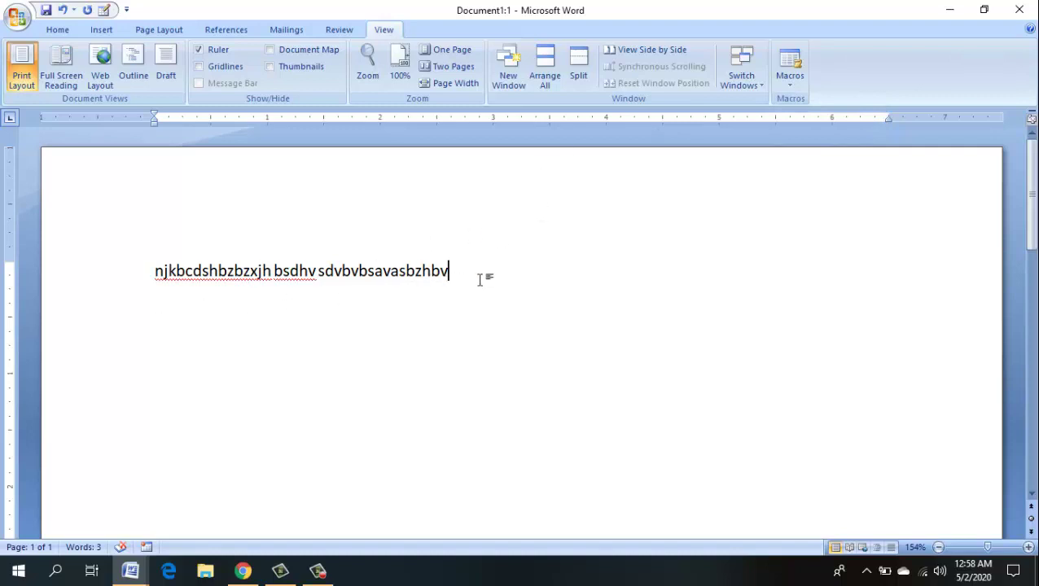
- Delete all text from the document and run Macro1 to insert the recorded text
{"action": "key", "text": "ctrl+a"}
{"action": "key", "text": "Delete"}
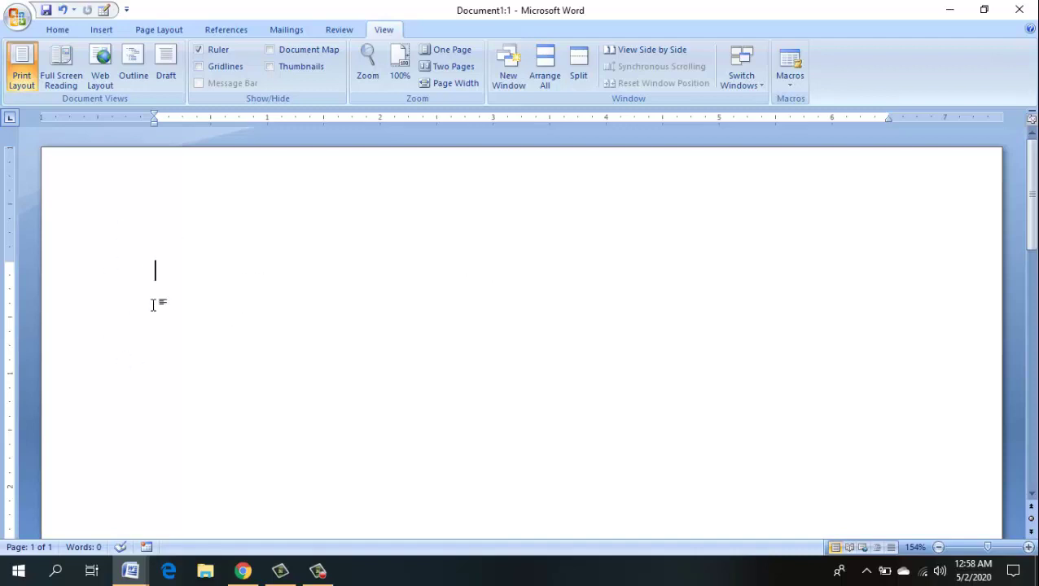
{"action": "left_click", "coordinate": [797, 84]}
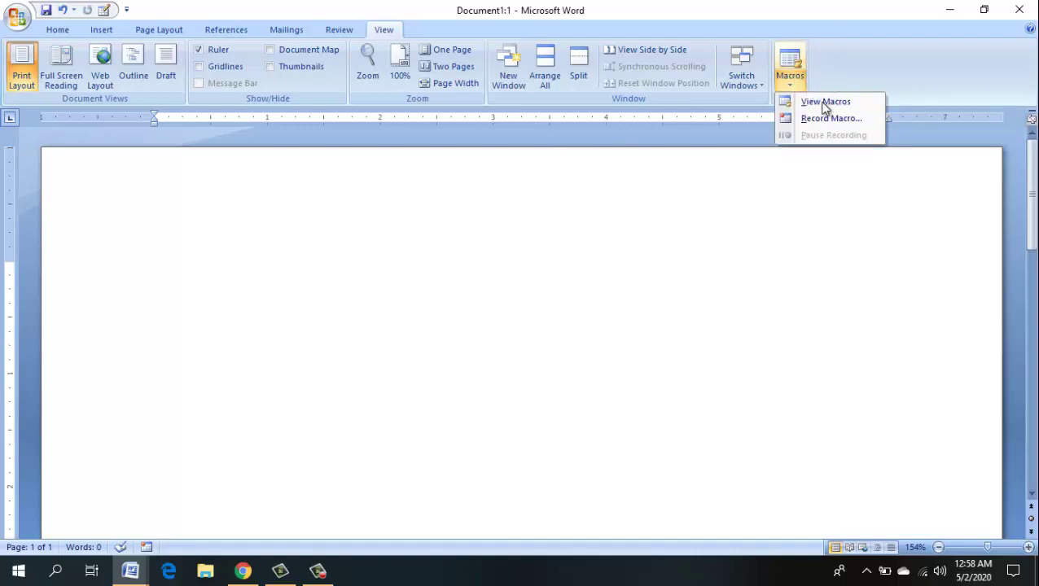
{"action": "left_click", "coordinate": [826, 101]}
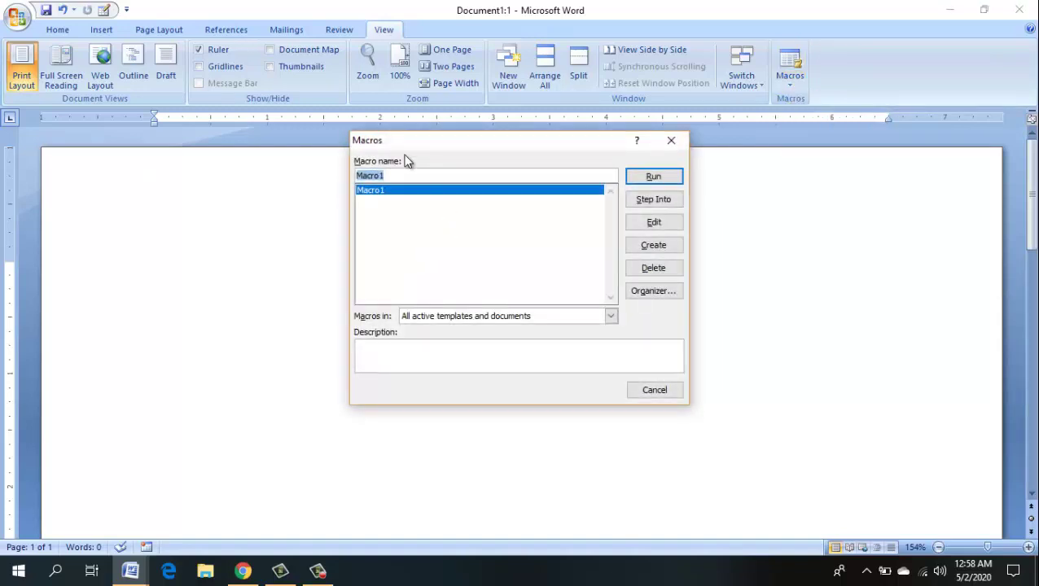
{"action": "left_click", "coordinate": [653, 175]}
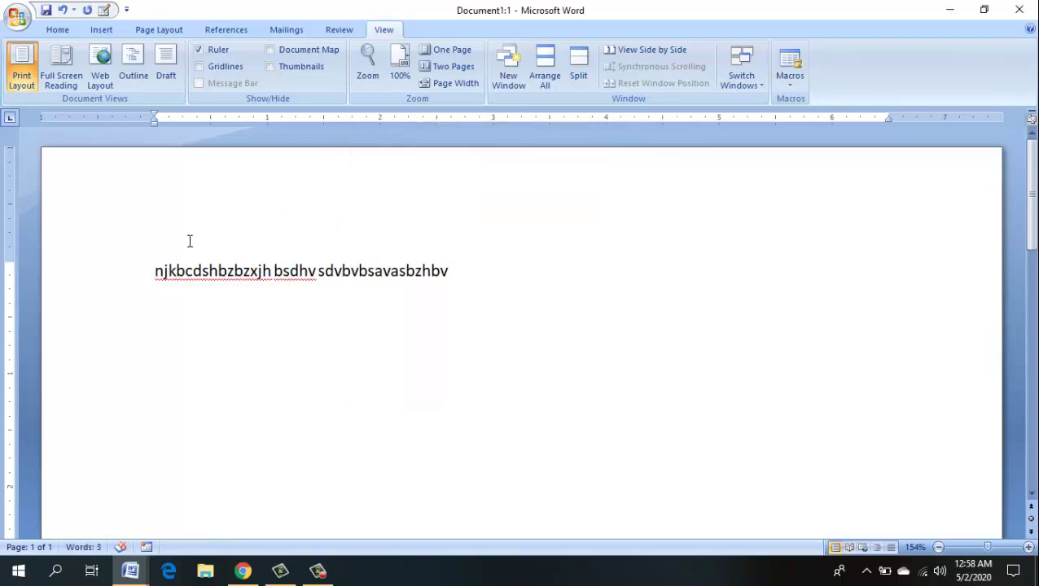
- Copy the text inserted by the macro, delete it, and paste it back into the document
{"action": "left_click_drag", "start_coordinate": [470, 267], "coordinate": [81, 244]}
{"action": "key", "text": "ctrl+c"}
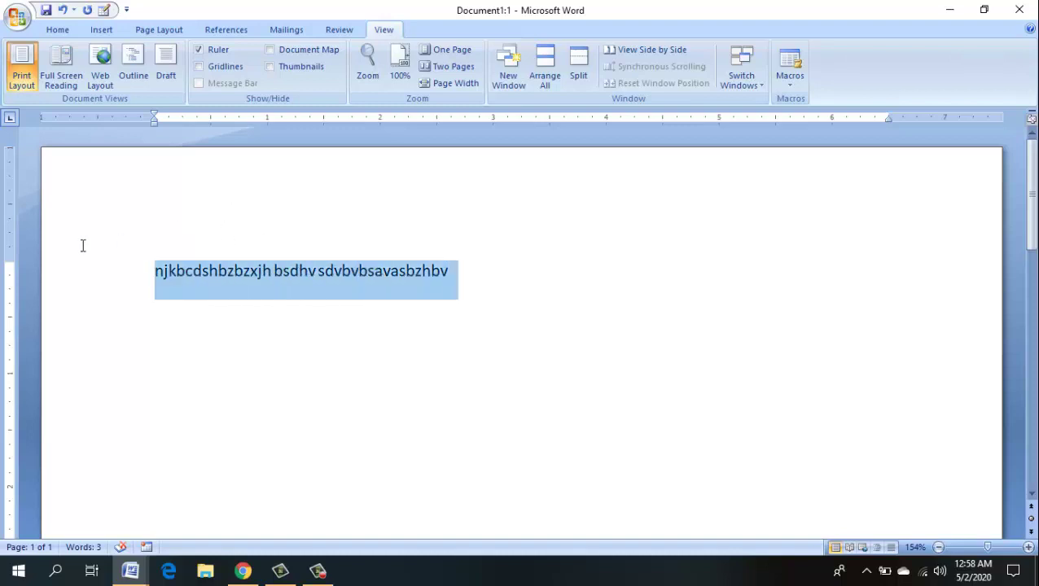
{"action": "key", "text": "Delete"}
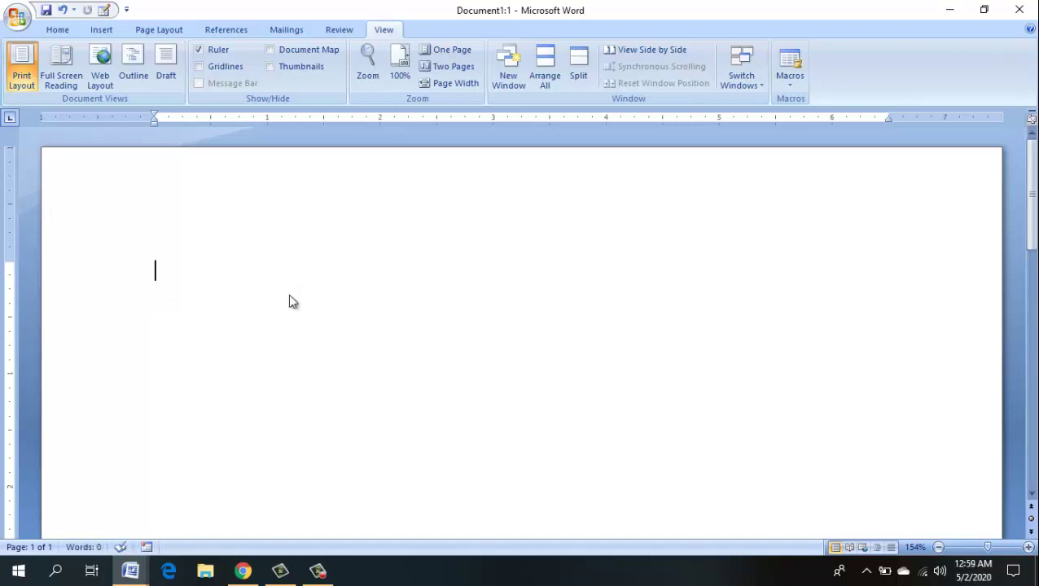
{"action": "key", "text": "ctrl+v"}
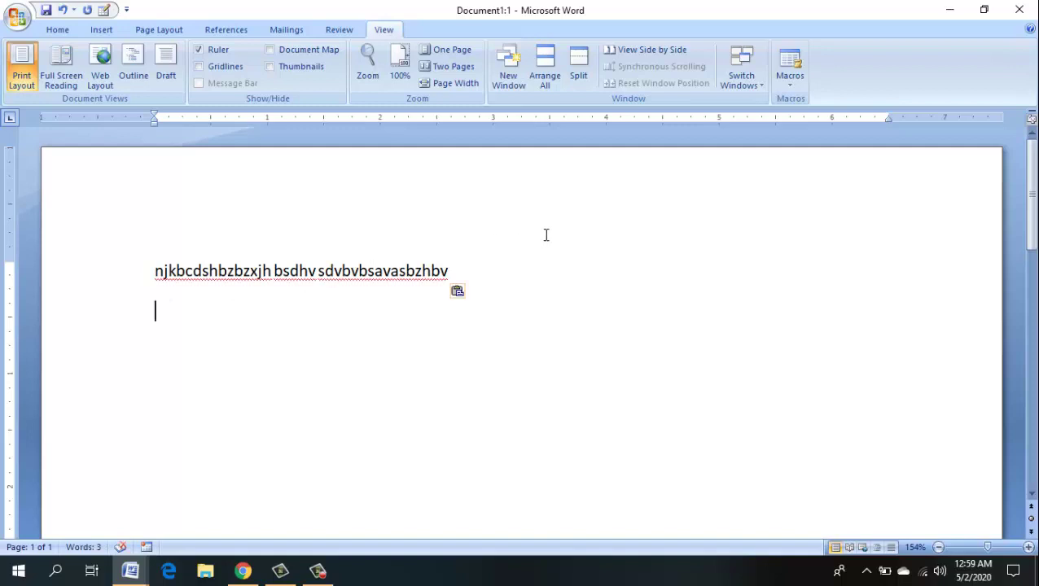